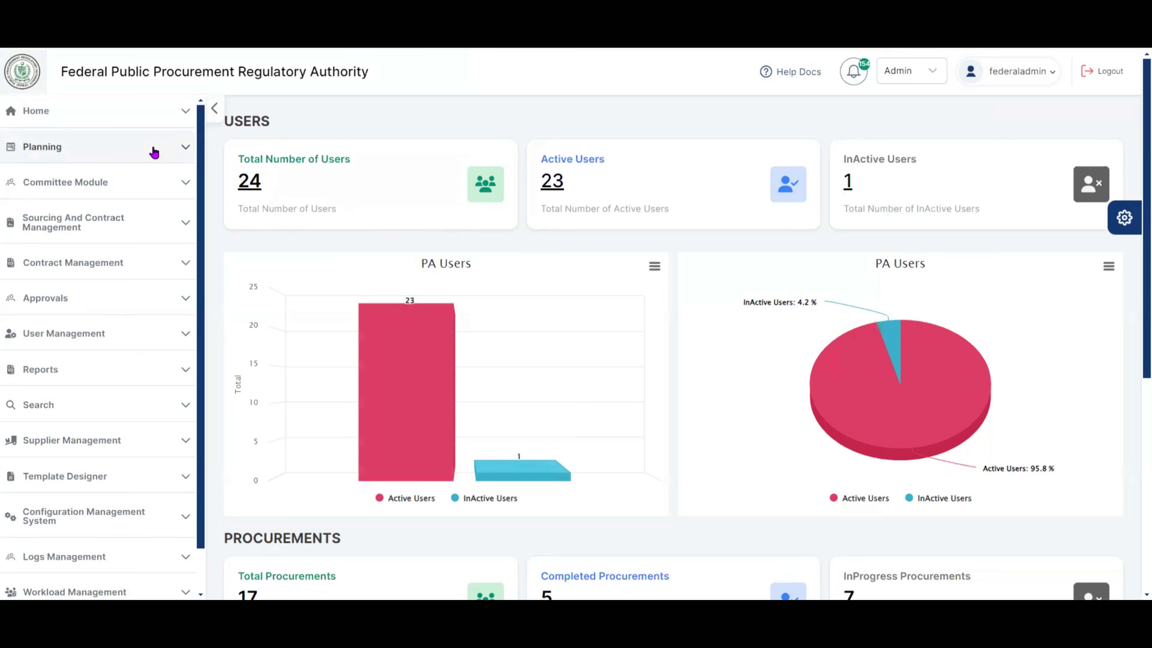
- Open the 2023-2024 Annual Procurement Plan for viewing and start adding a new procurement to it
click(154, 153)
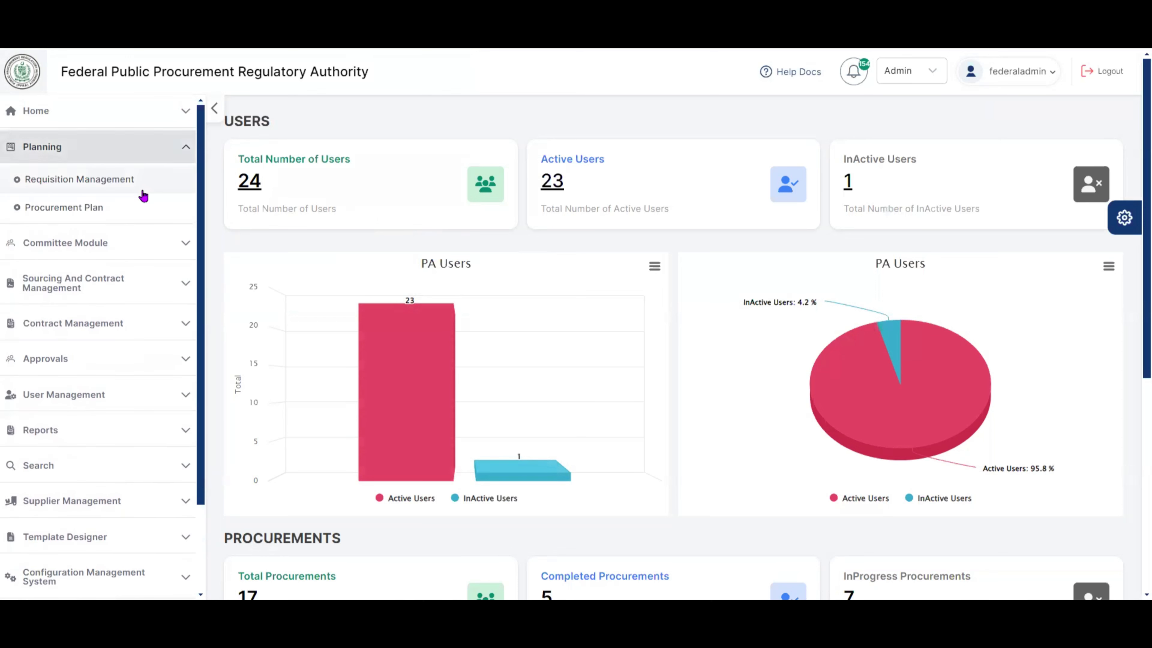
click(126, 209)
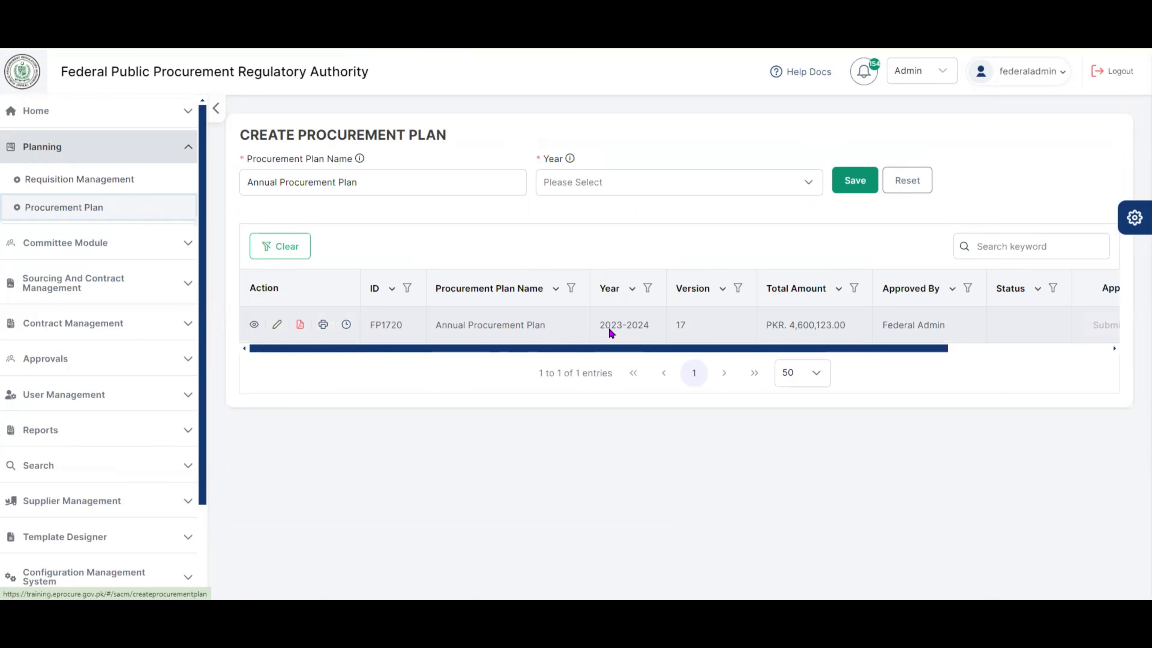
click(254, 323)
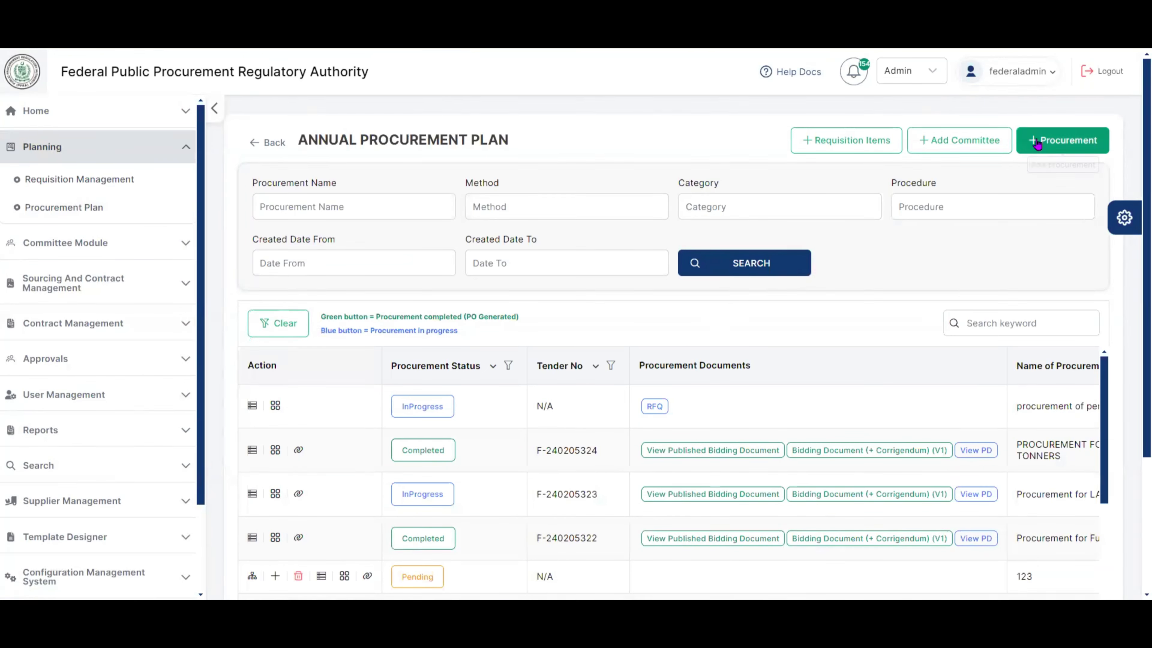
click(1059, 137)
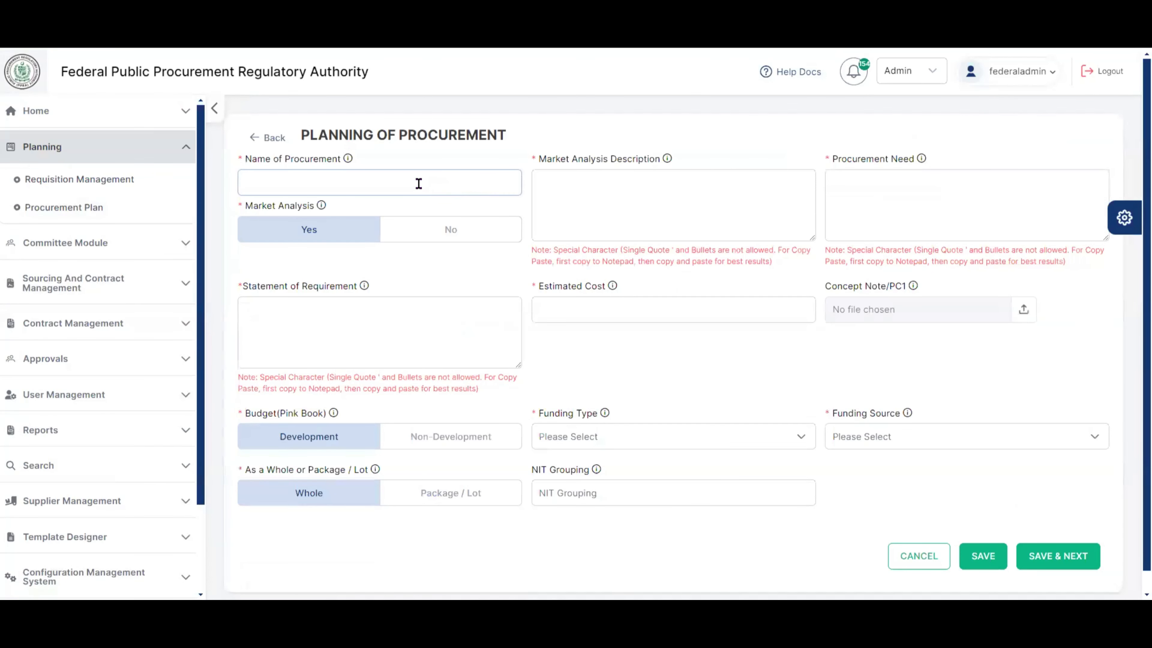
- Name the procurement "Procurement of Laptops" and set Market Analysis to No
click(411, 182)
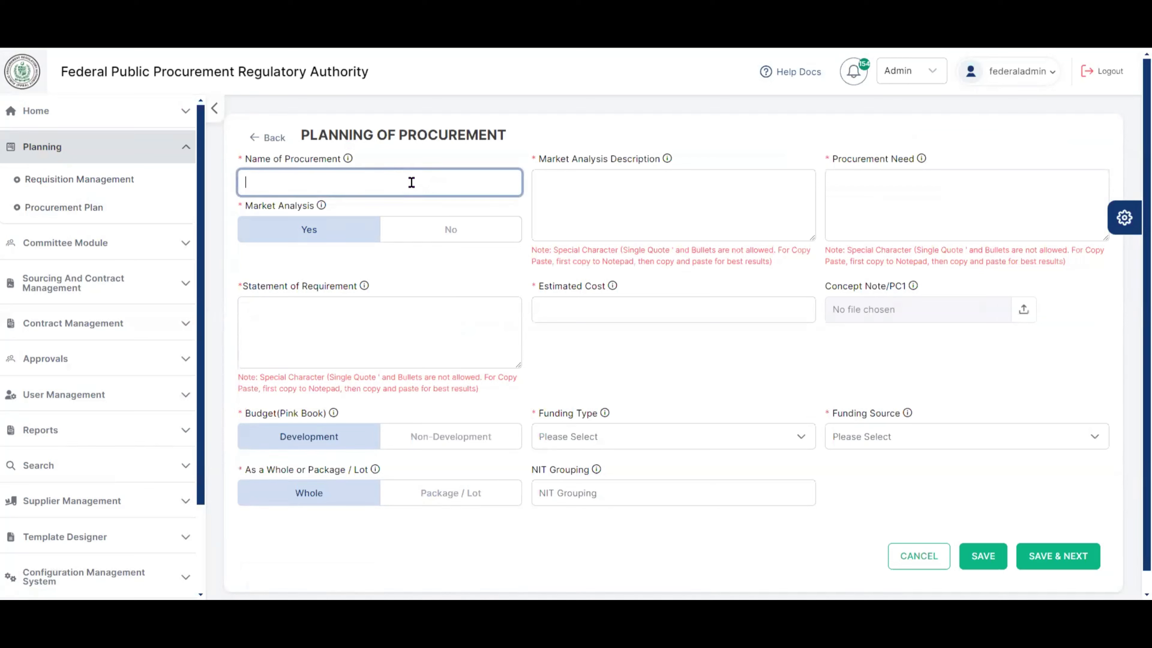
text(P)
key(BackSpace)
text(Procurement of Laptops)
click(565, 192)
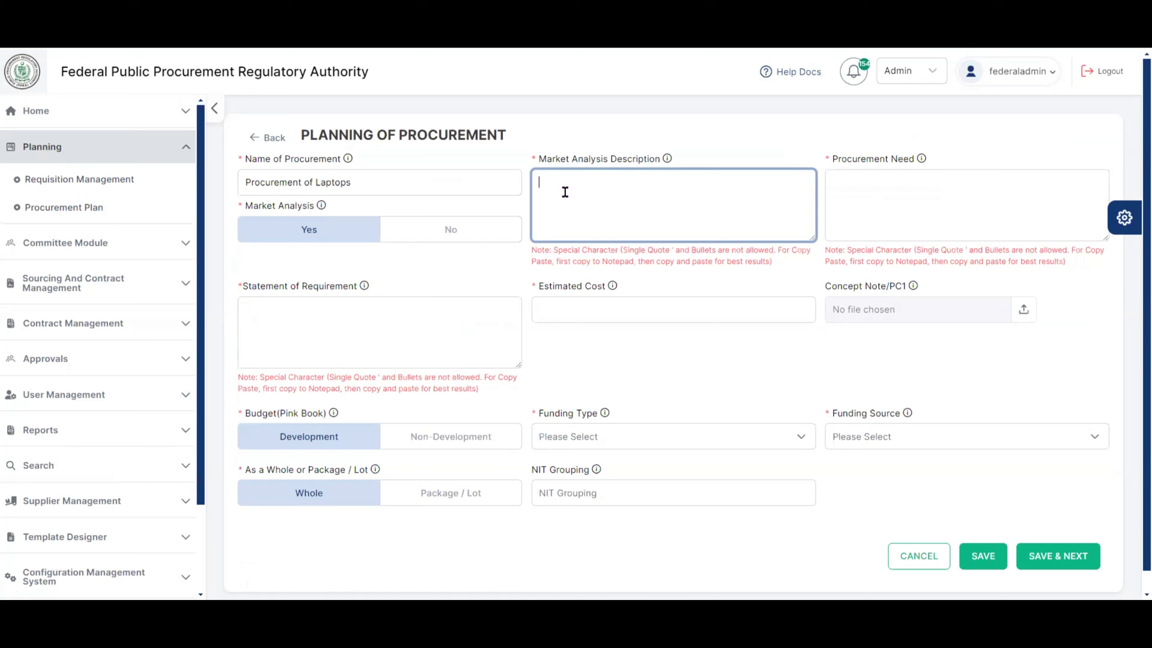
click(450, 230)
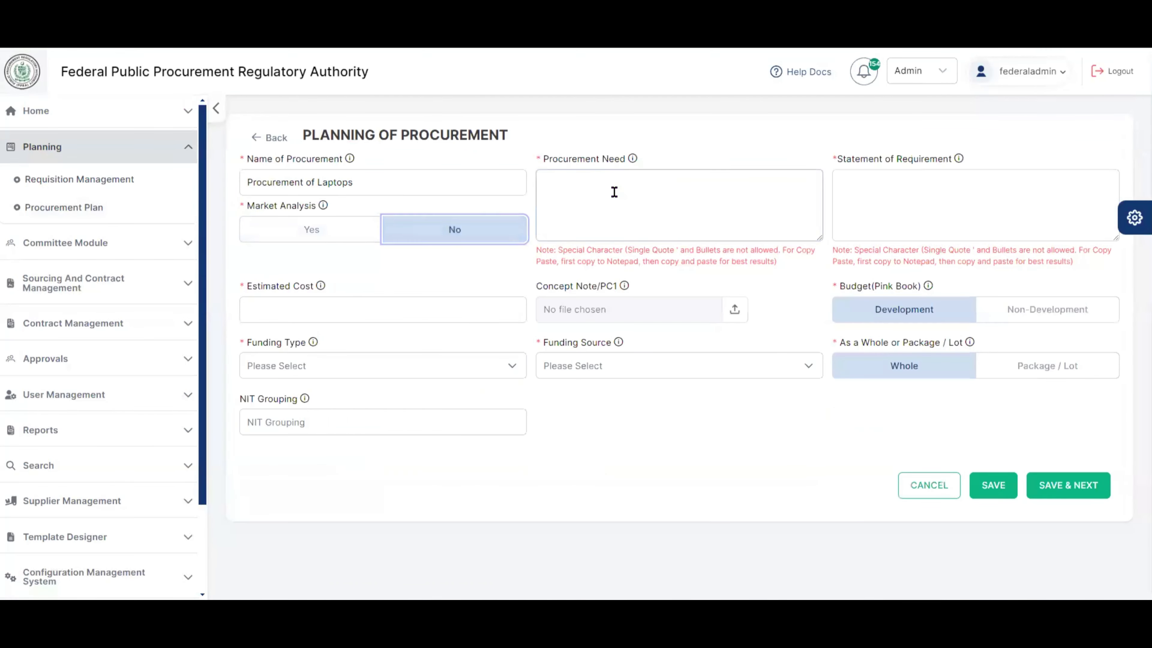
- Enter "for office use" as the procurement need and "laptop" as the statement of requirement
click(660, 200)
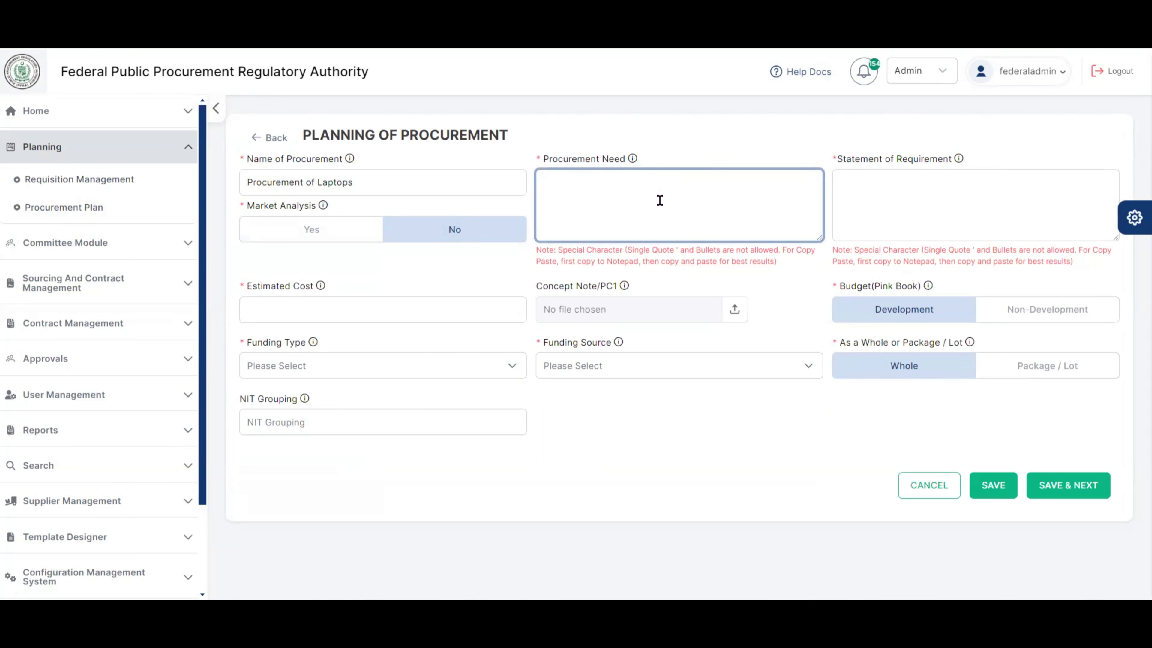
text(for office use)
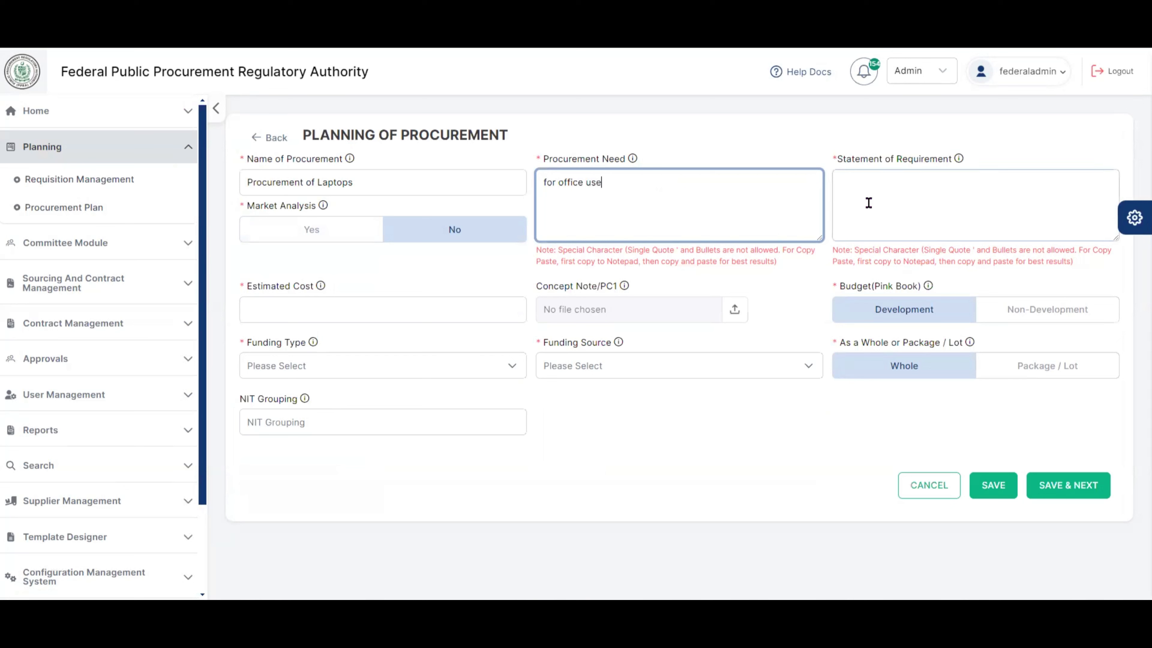
click(951, 196)
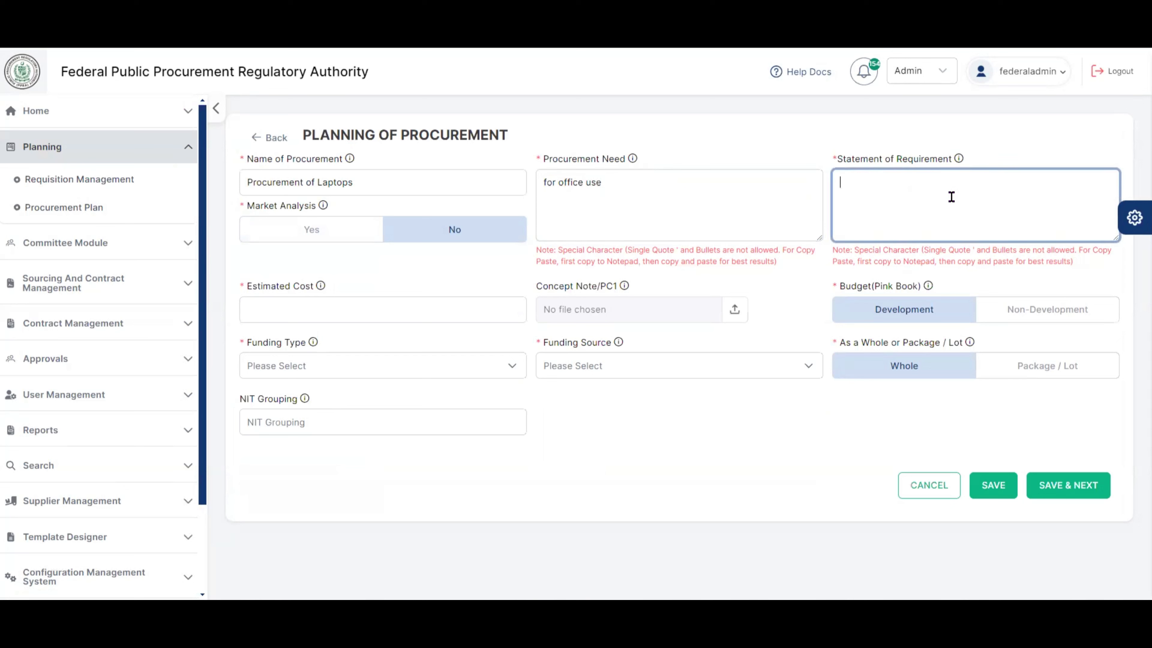
text(laptop)
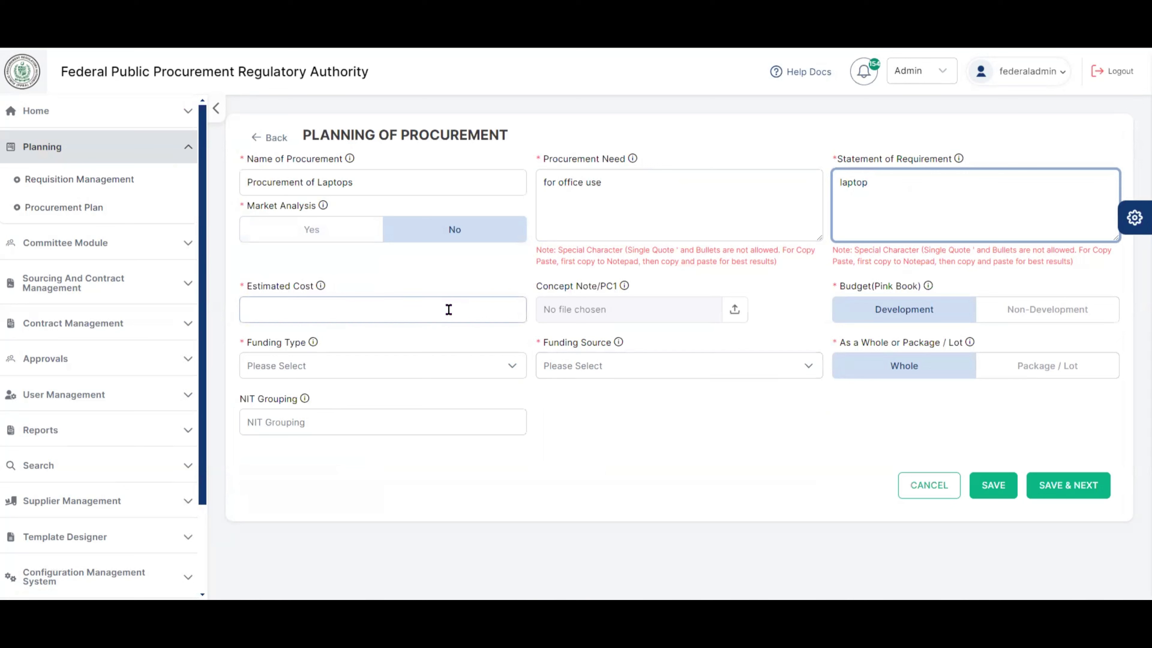
- Set the estimated cost to 150,000 and the Pink Book budget to Non-Development
click(382, 308)
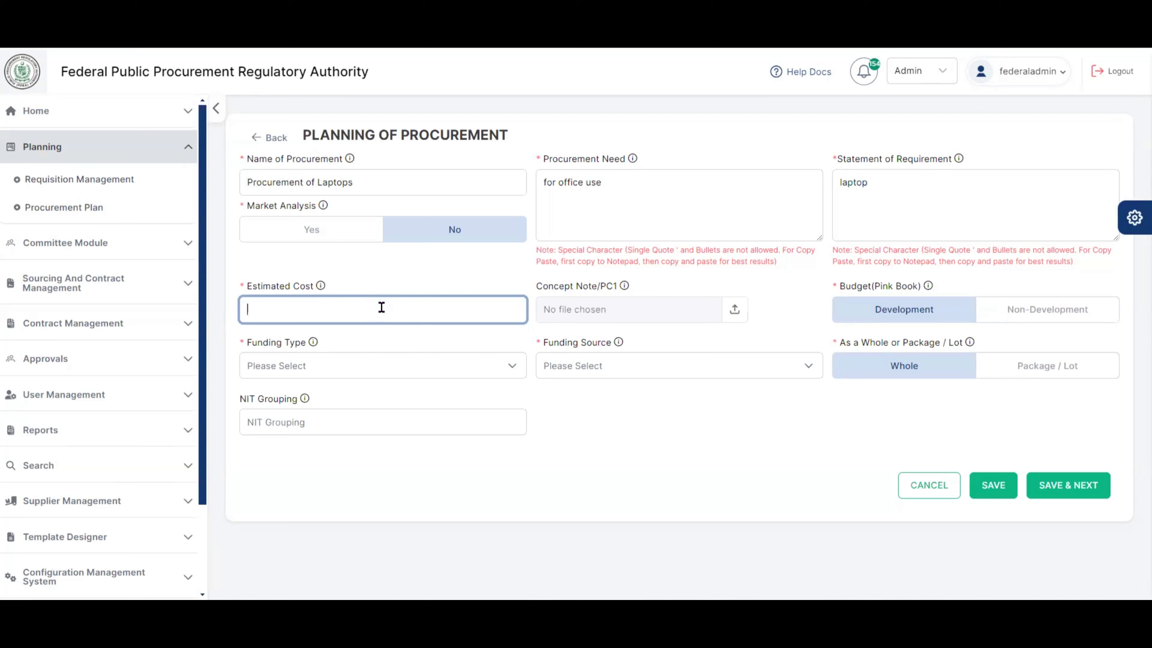
text(1500000)
key(BackSpace)
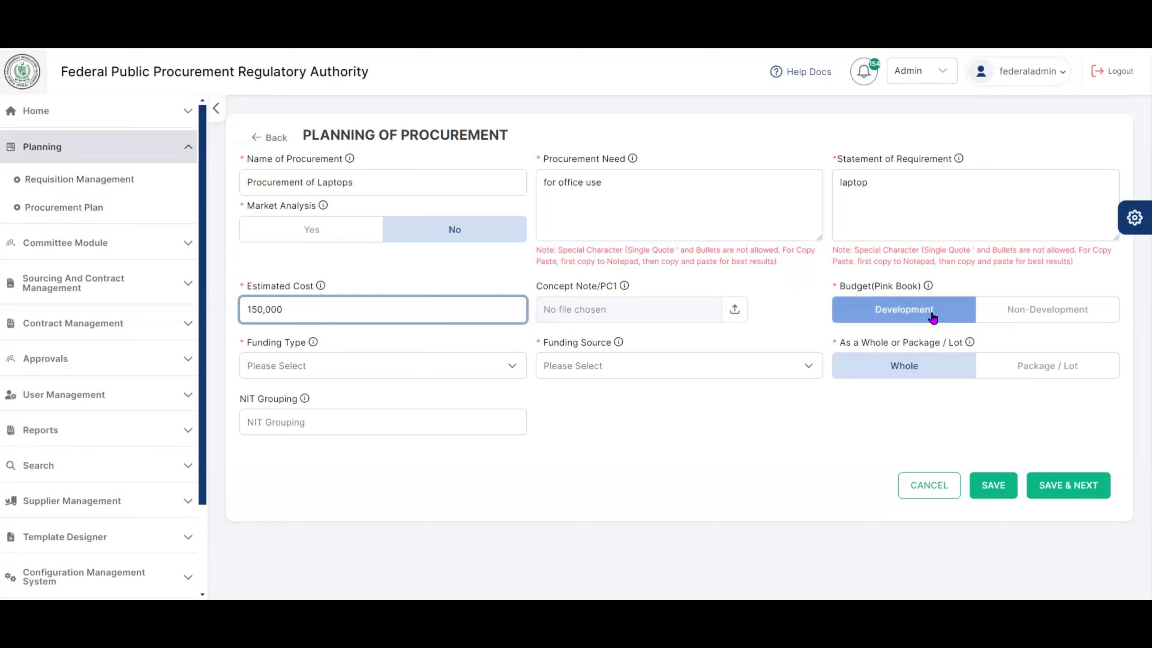
click(1005, 314)
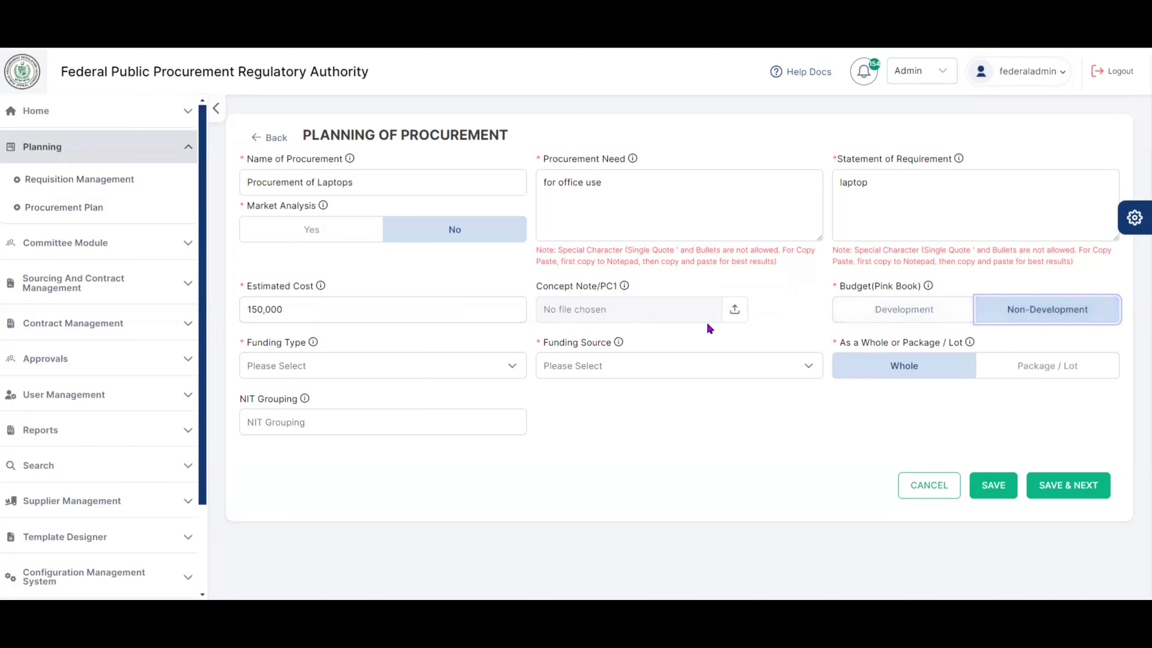
- Set the funding type to Local and the funding source to Federal Government
click(408, 366)
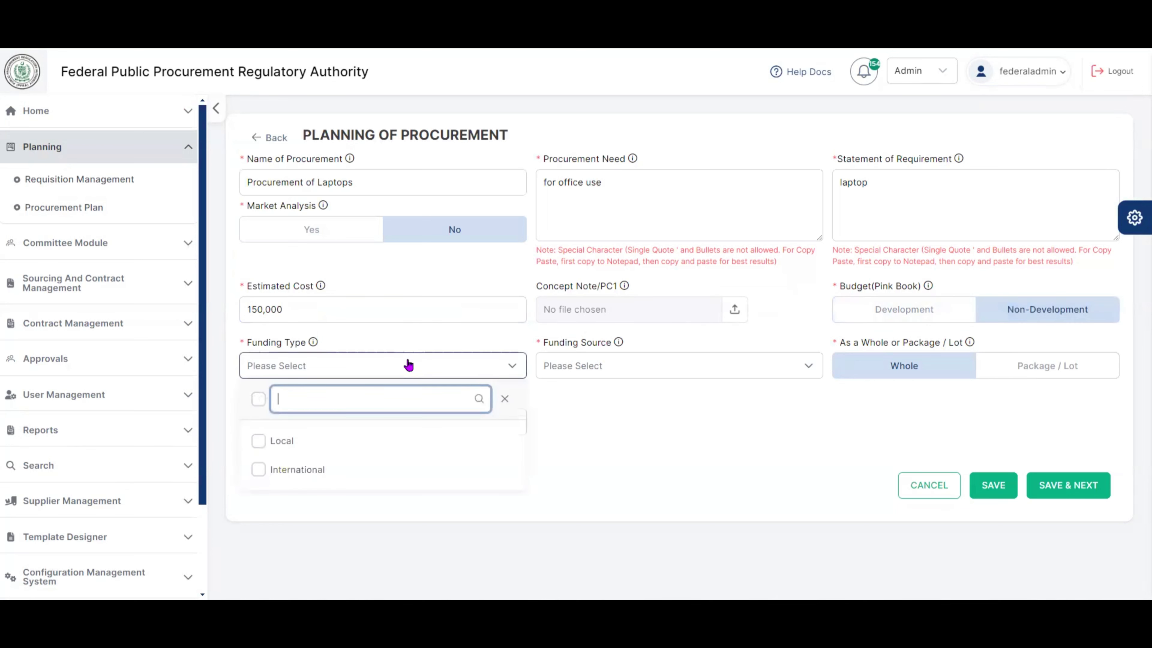
click(304, 443)
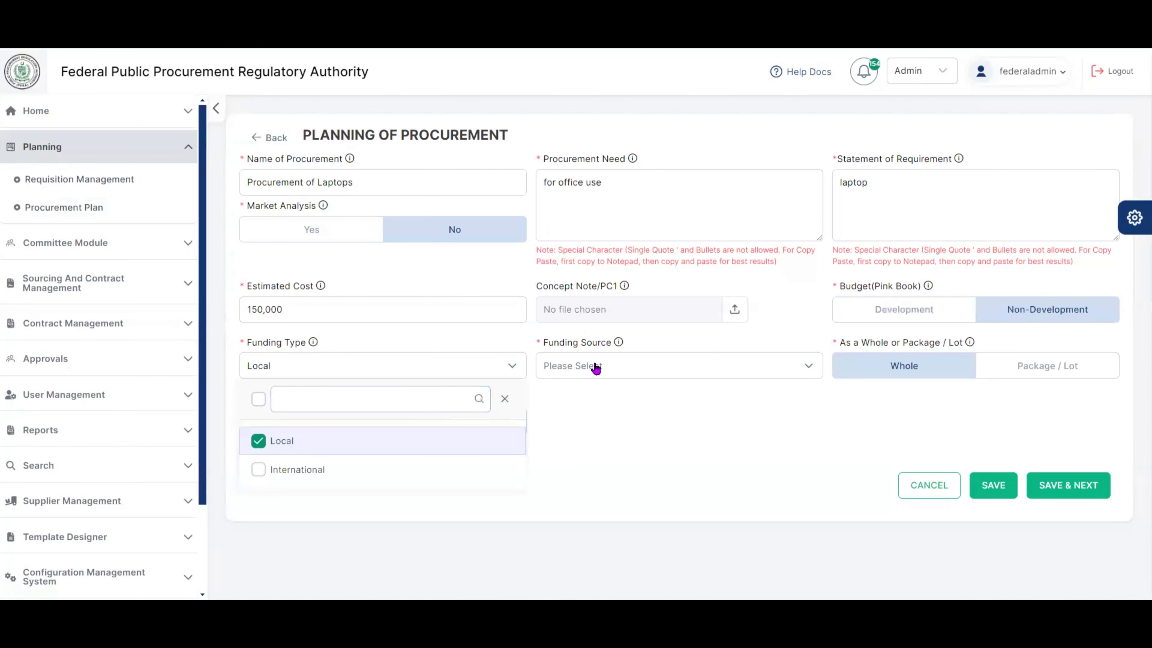
click(609, 366)
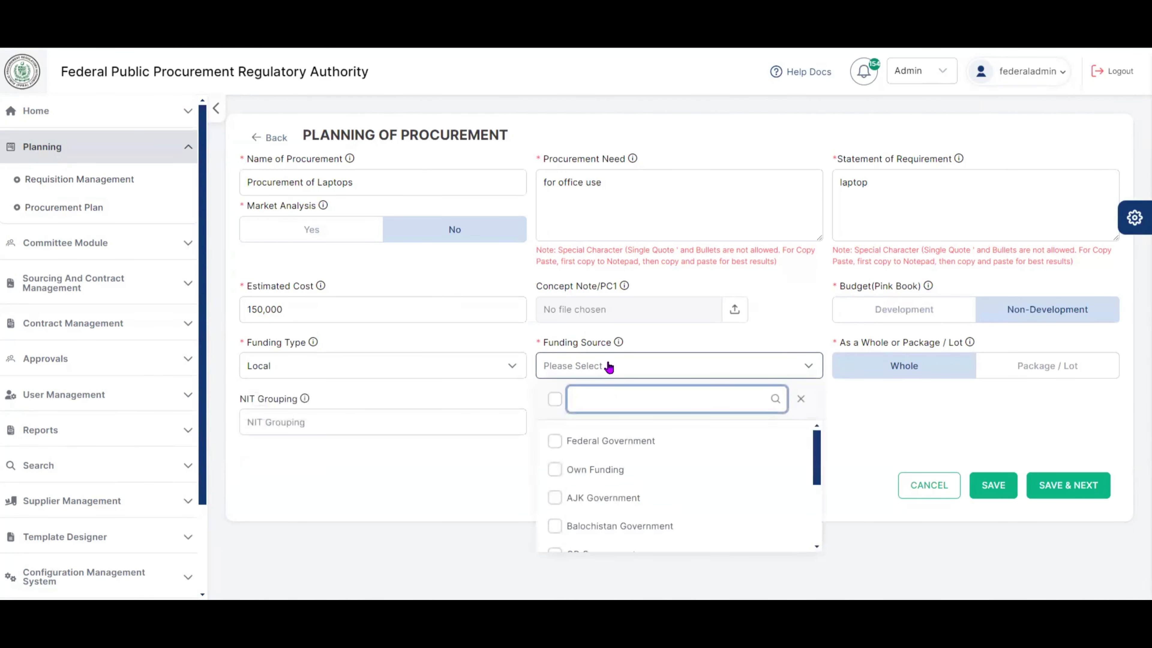
click(602, 443)
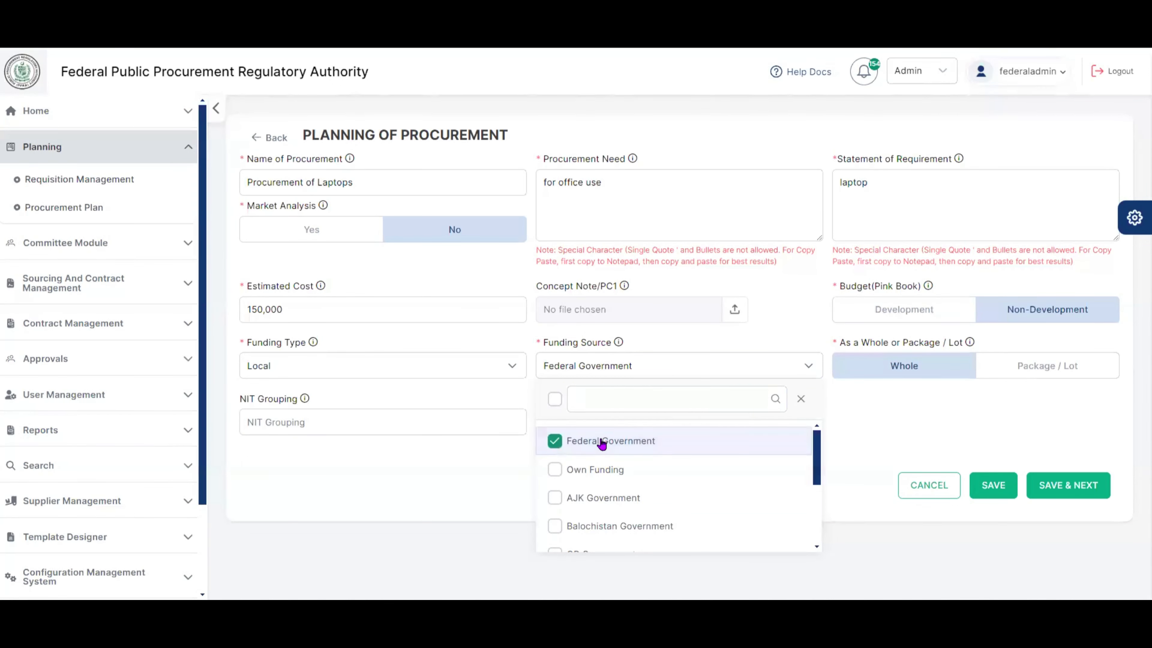
click(844, 412)
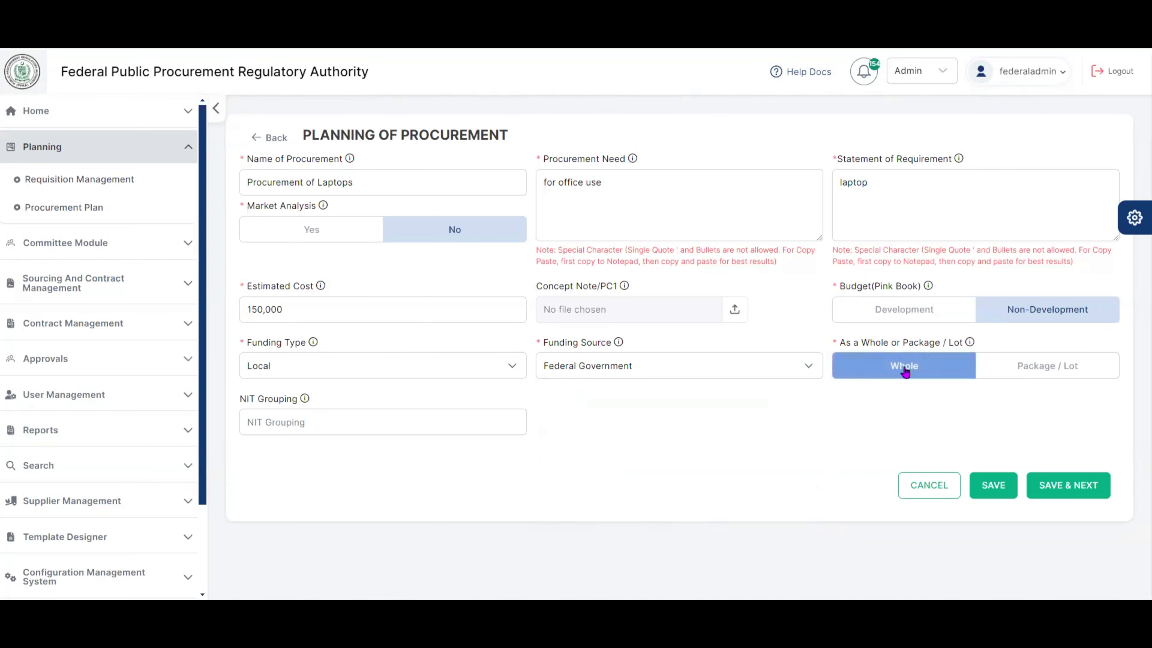
- Leave NIT Grouping empty, save the planning details and continue to the method and procedure form
click(479, 427)
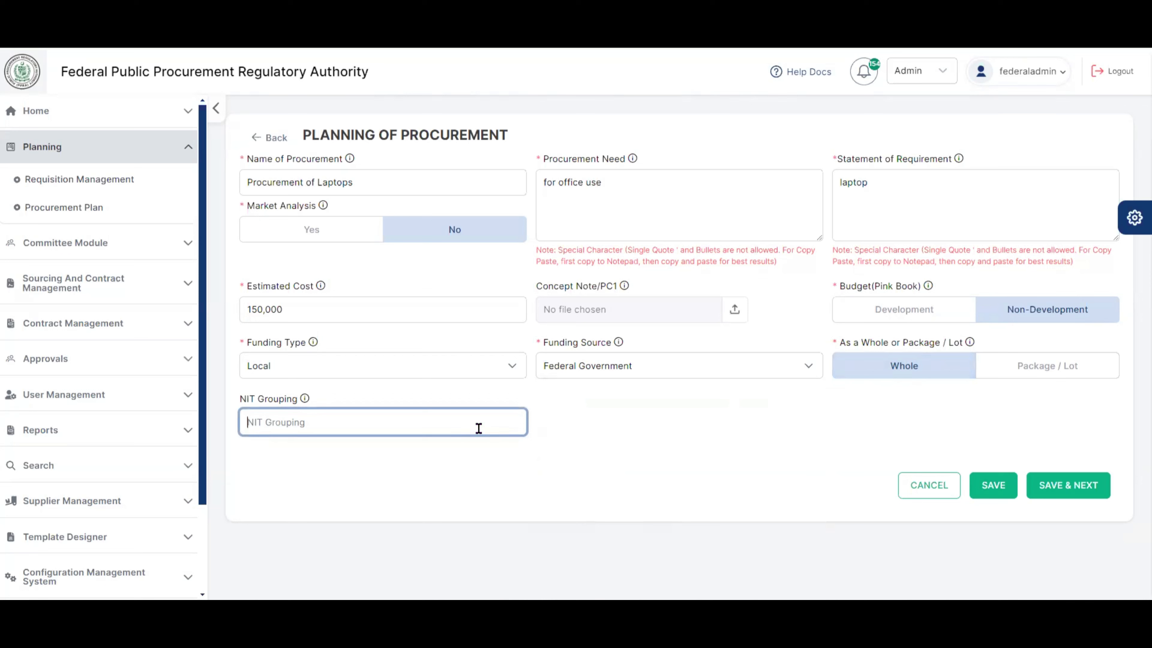
click(786, 423)
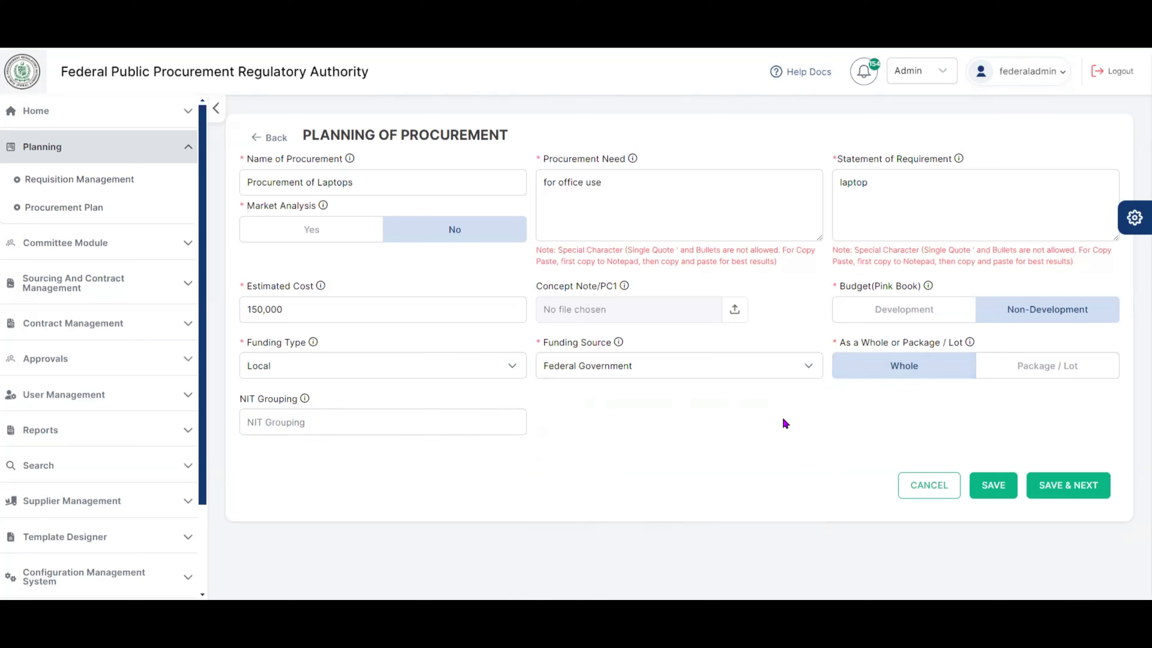
click(1069, 496)
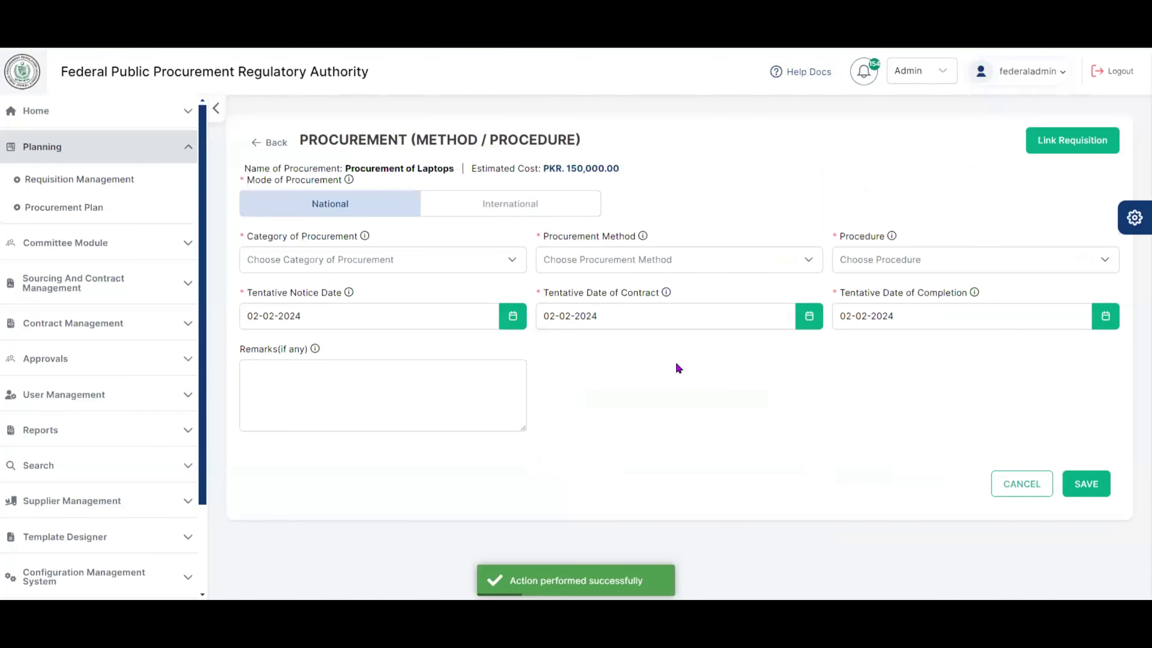
- Set the procurement category to Goods, the method to Alternative Method of Procurement and the procedure to RFQ
click(443, 266)
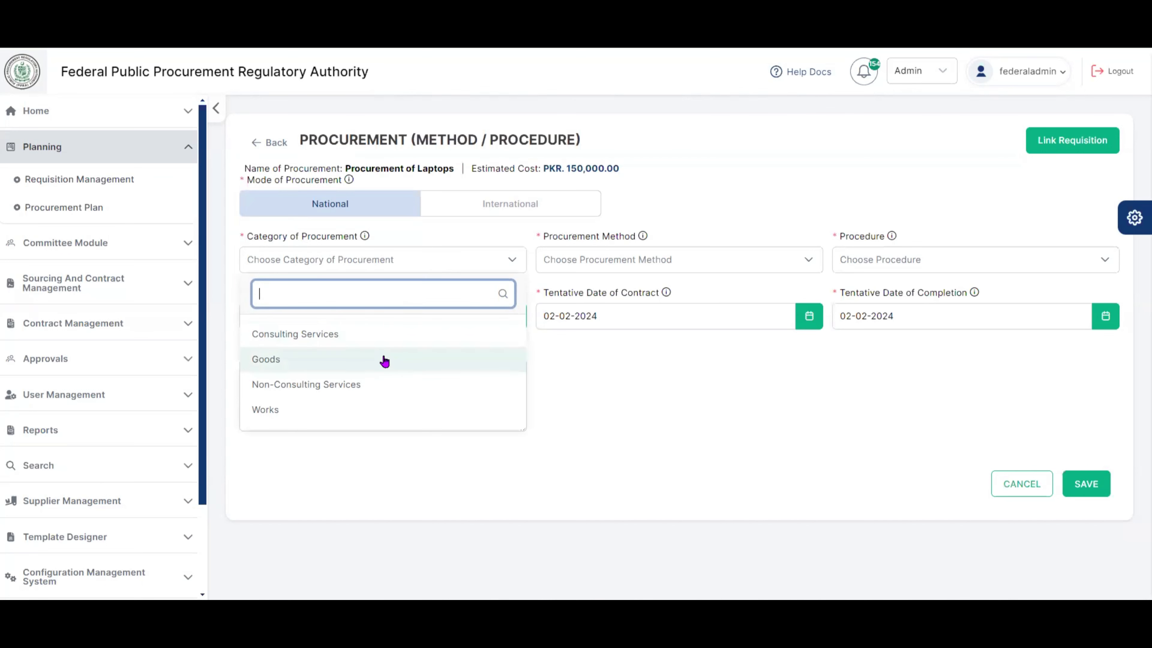
click(366, 359)
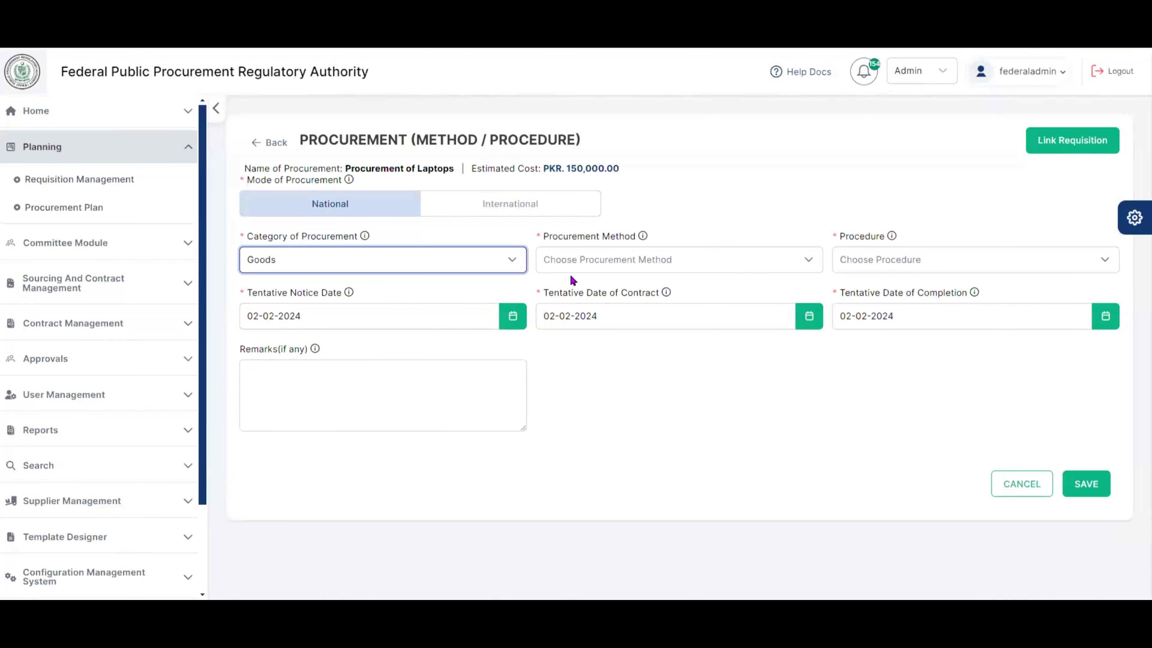
click(642, 261)
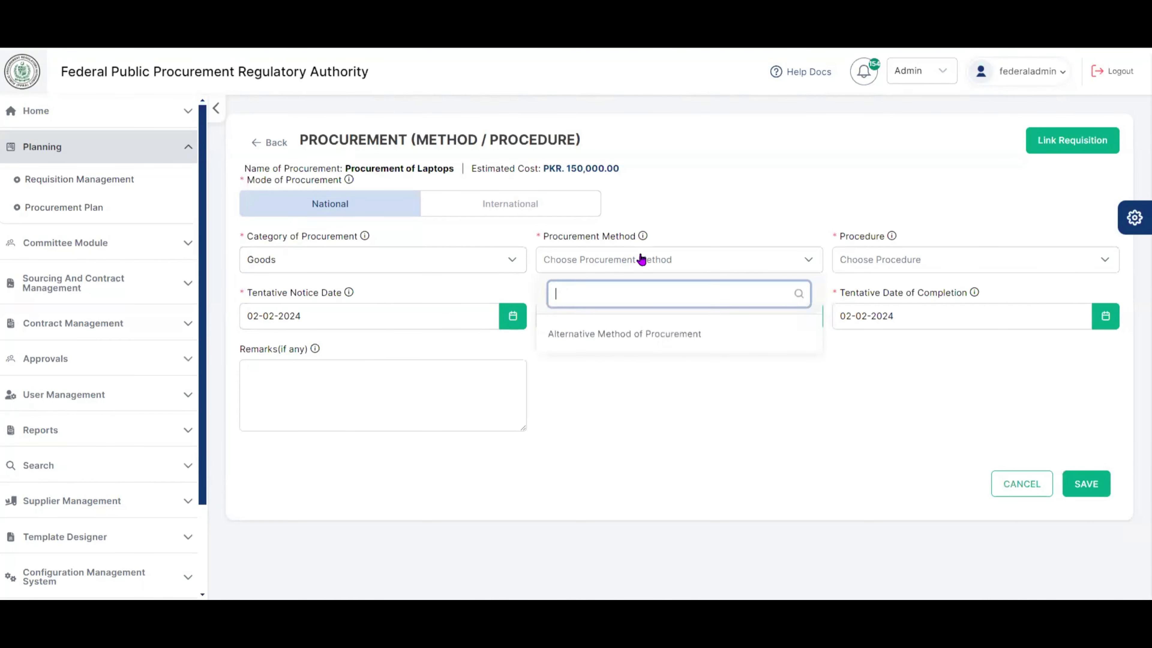
click(647, 339)
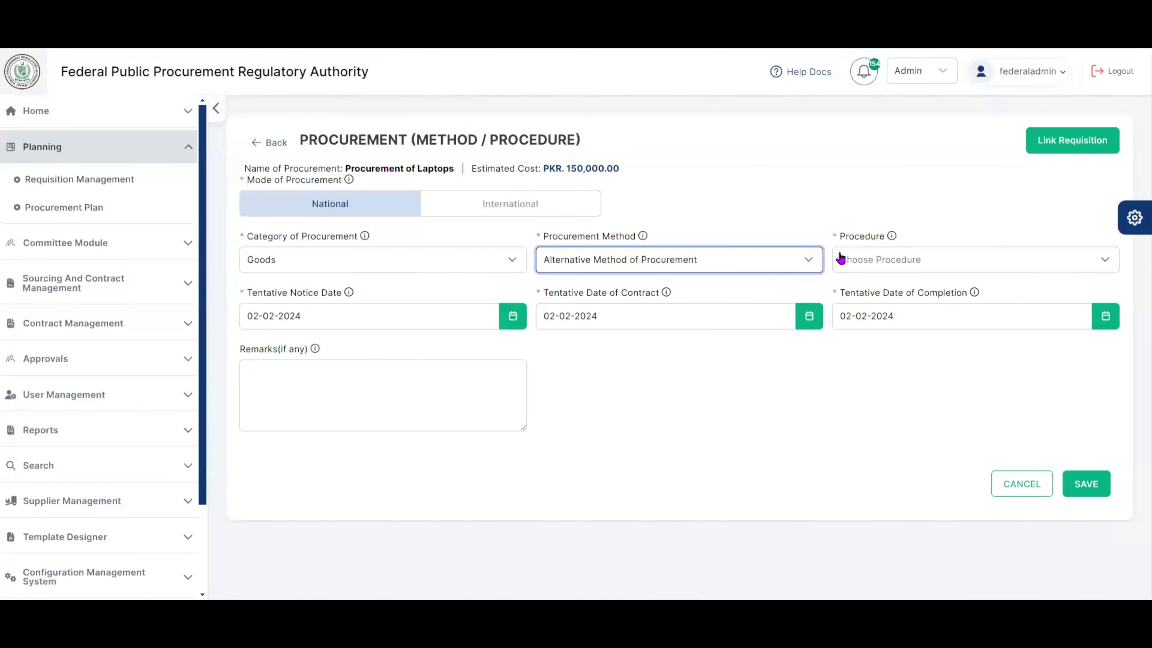
click(869, 258)
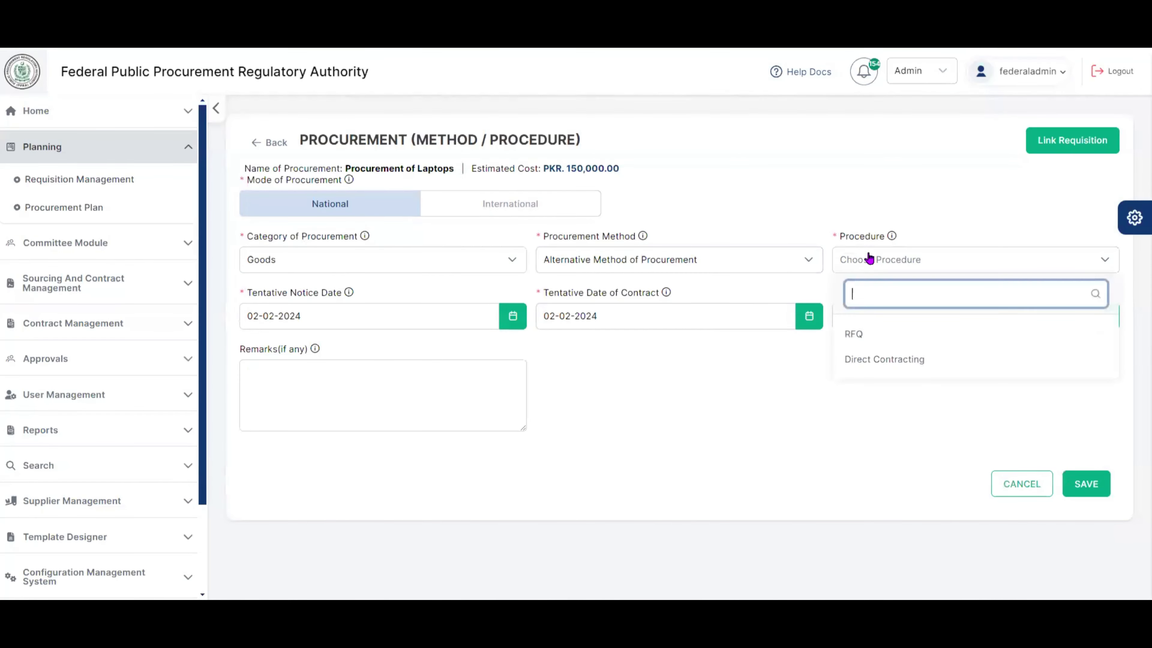
click(881, 334)
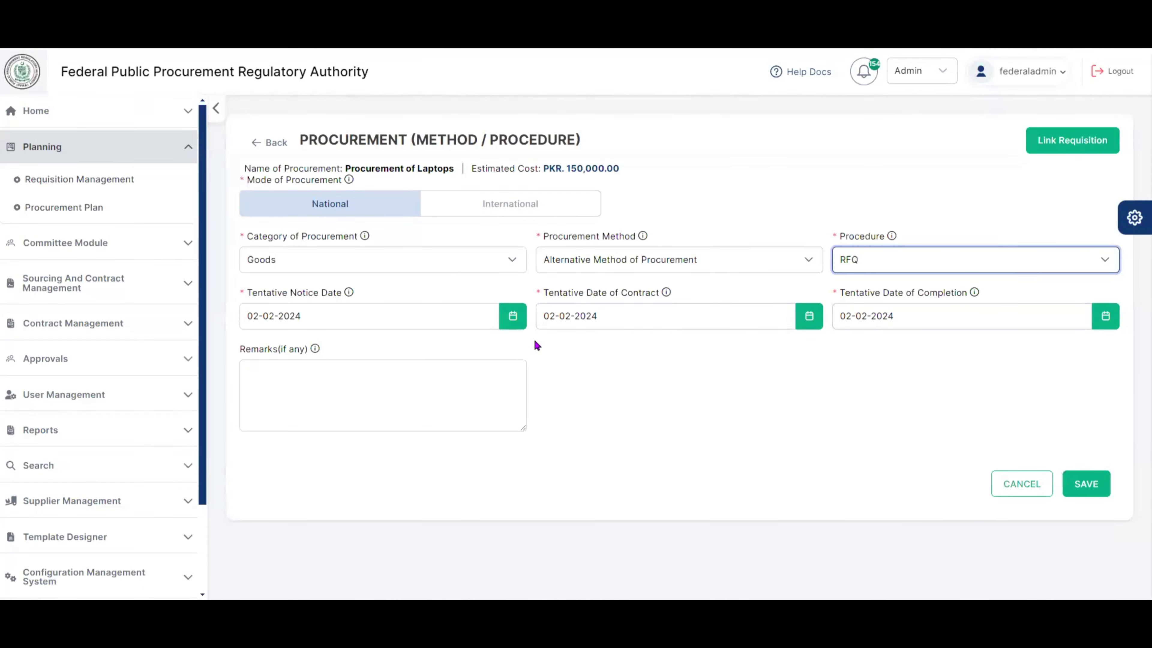
click(512, 328)
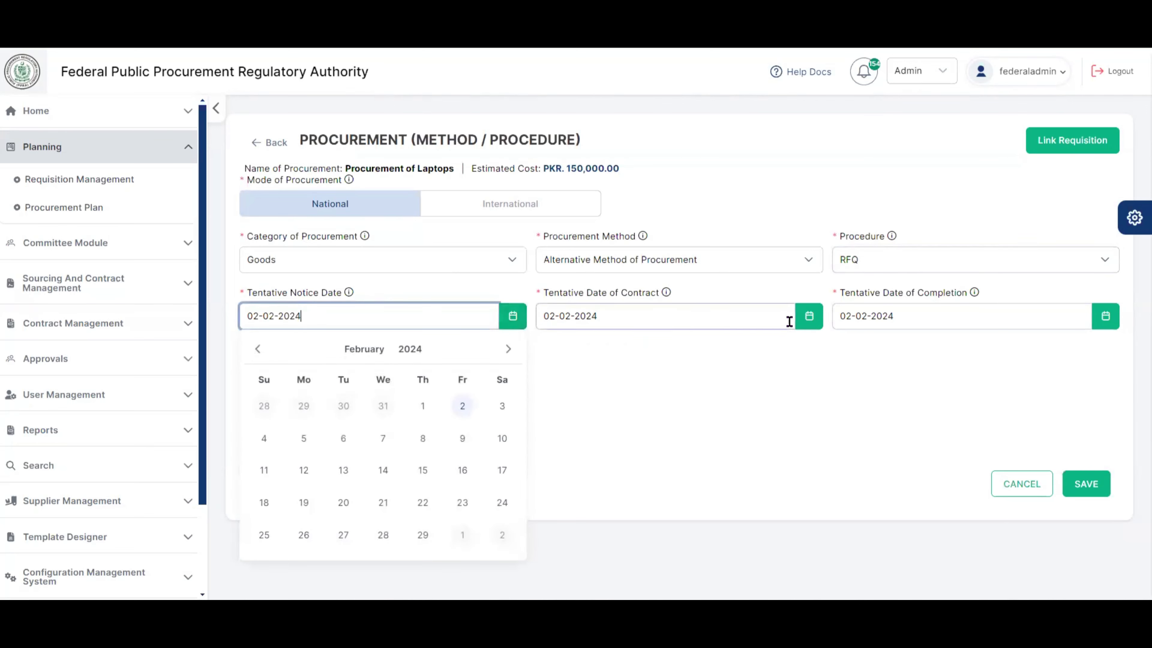
click(810, 317)
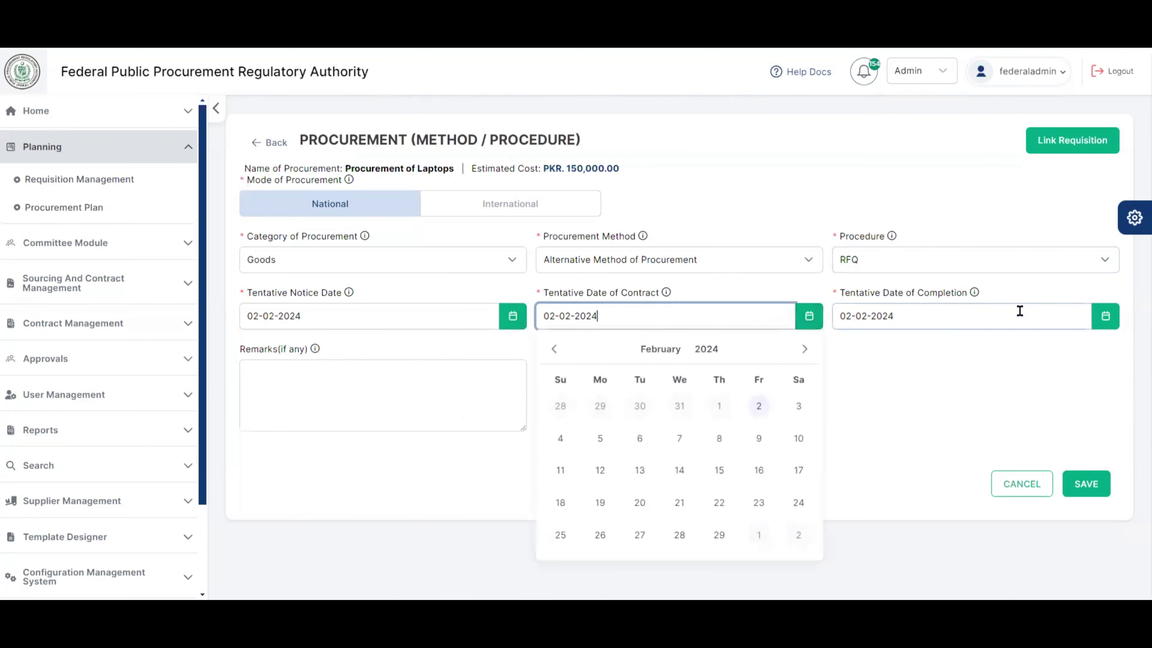
click(1099, 317)
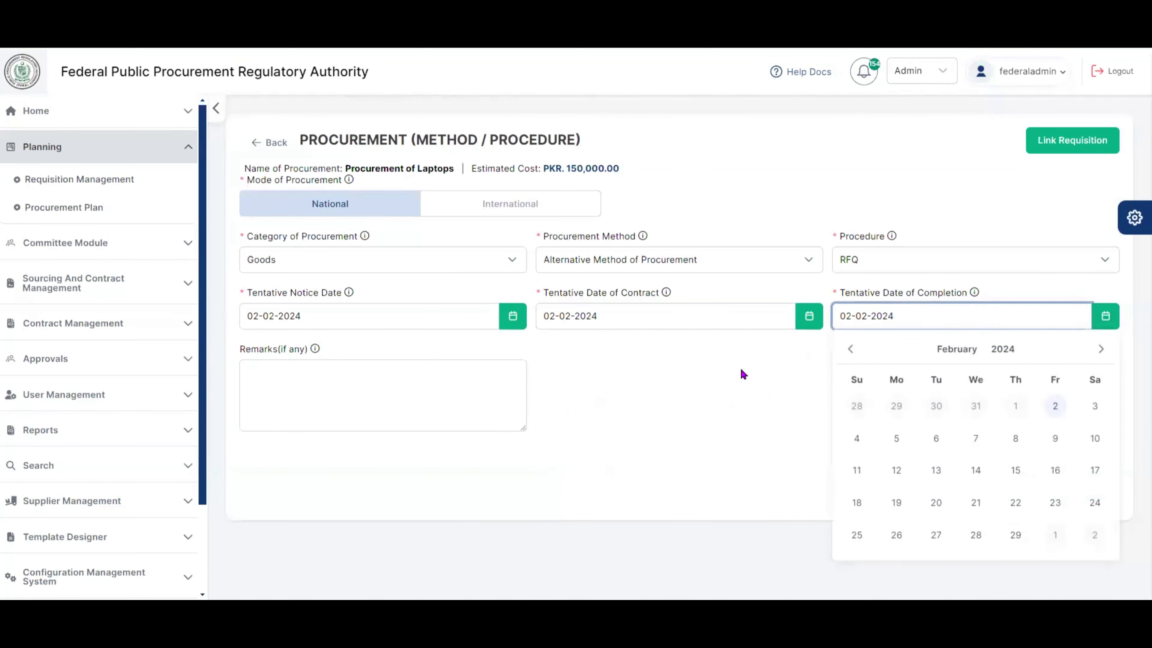
click(743, 374)
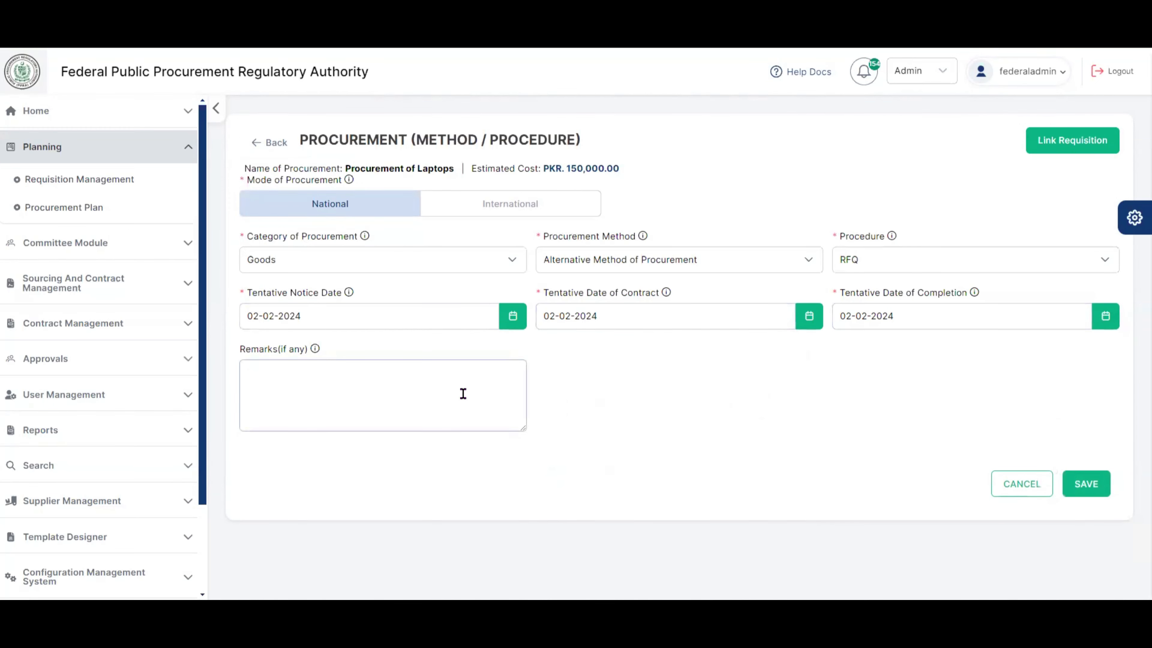
- Leave the remarks empty, save the procurement method and procedure, and accept the resulting plan version change
click(383, 399)
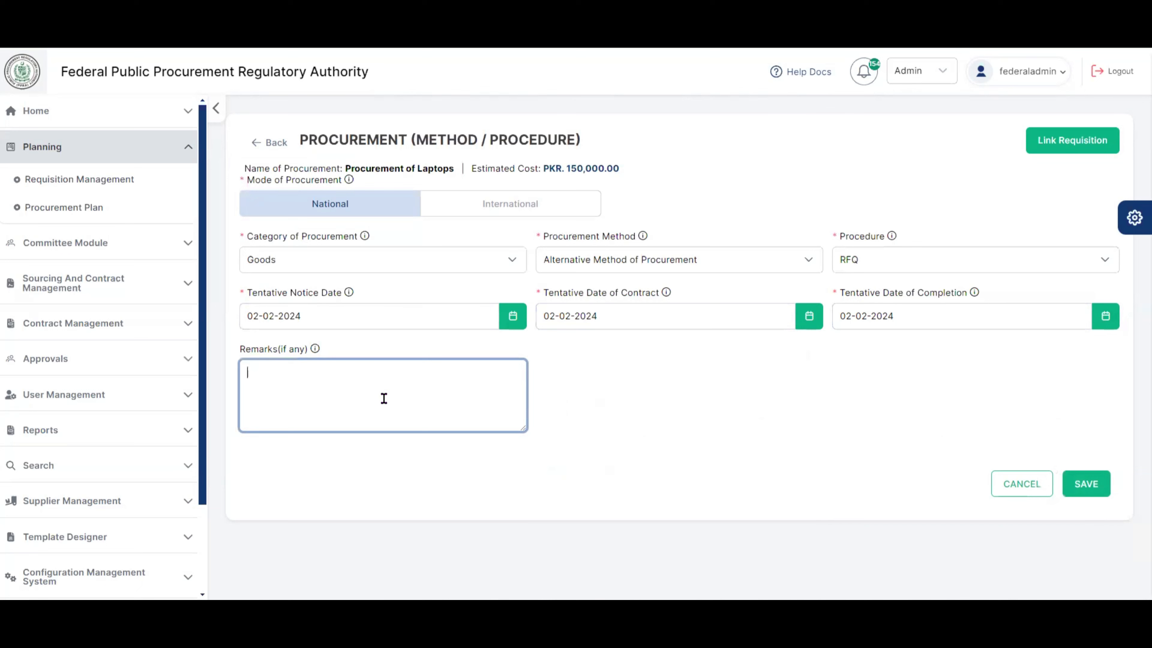
click(658, 424)
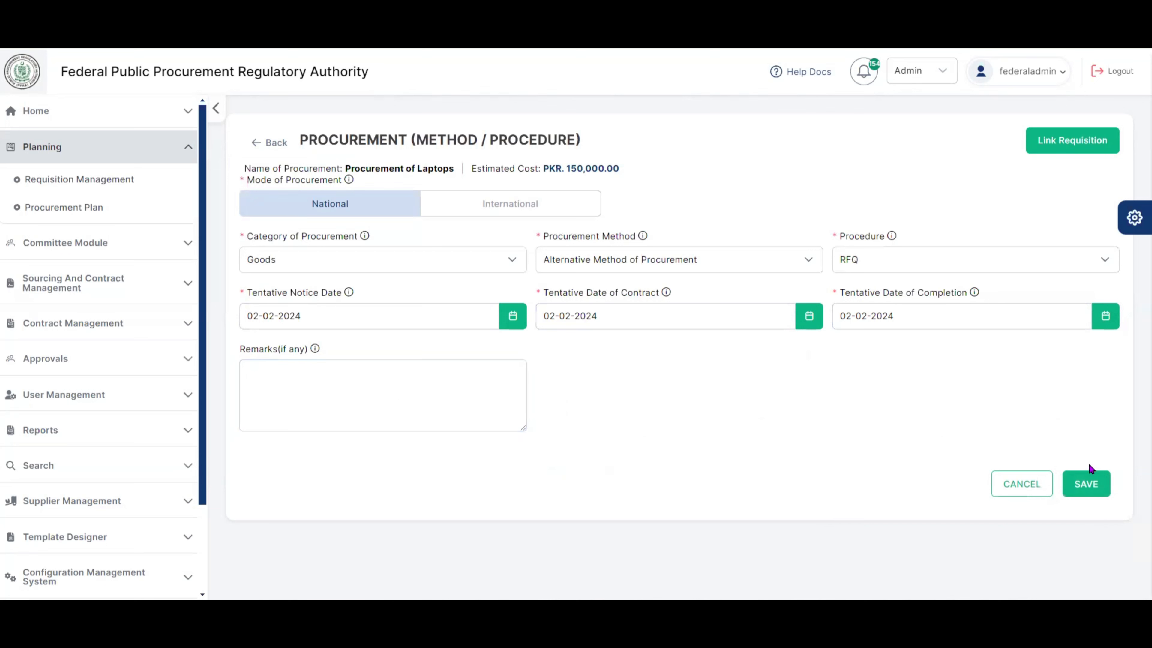
click(1084, 485)
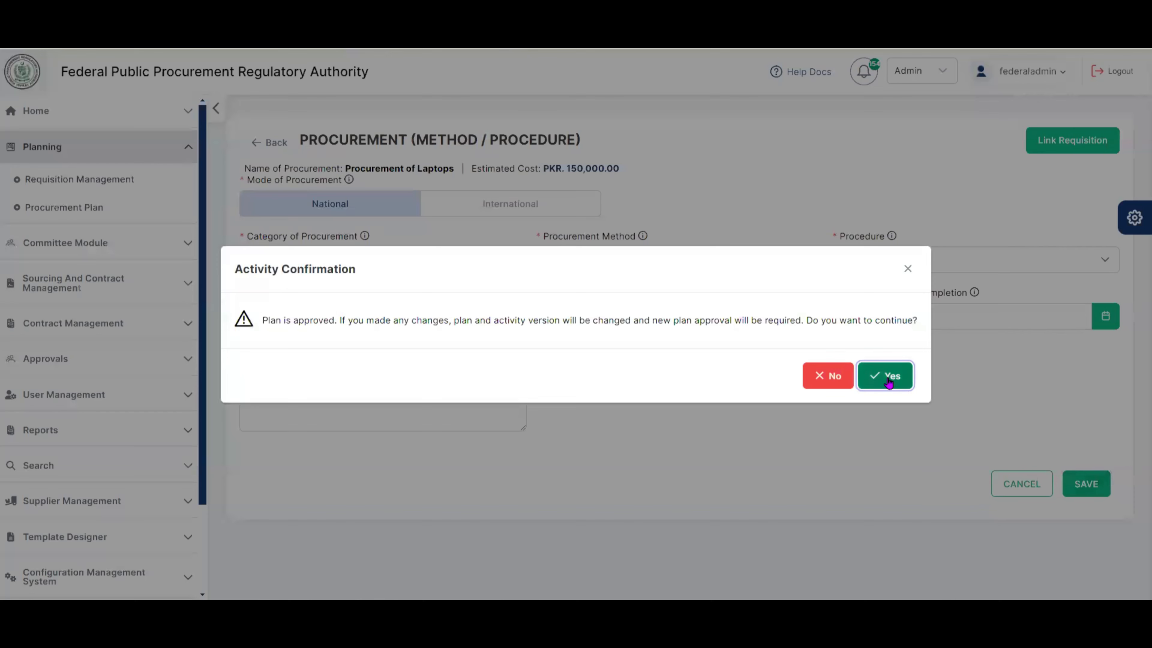
click(888, 382)
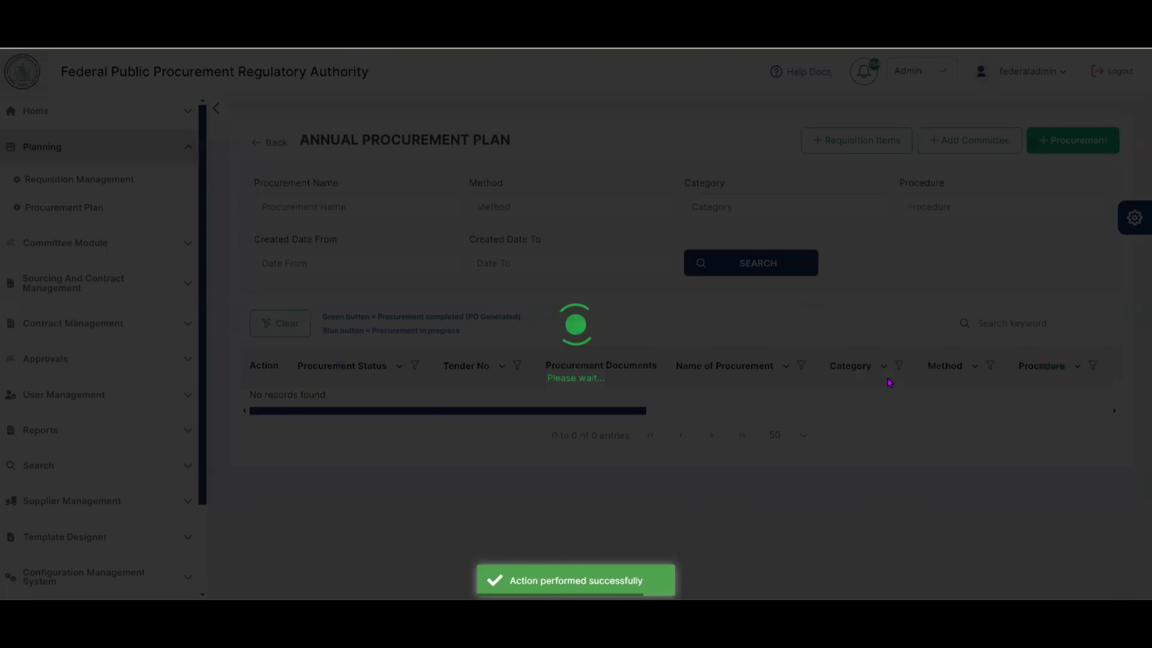
- Open the RFQ document of the pending Procurement of Laptops entry in the annual procurement plan
scroll(1134, 359, down, 3)
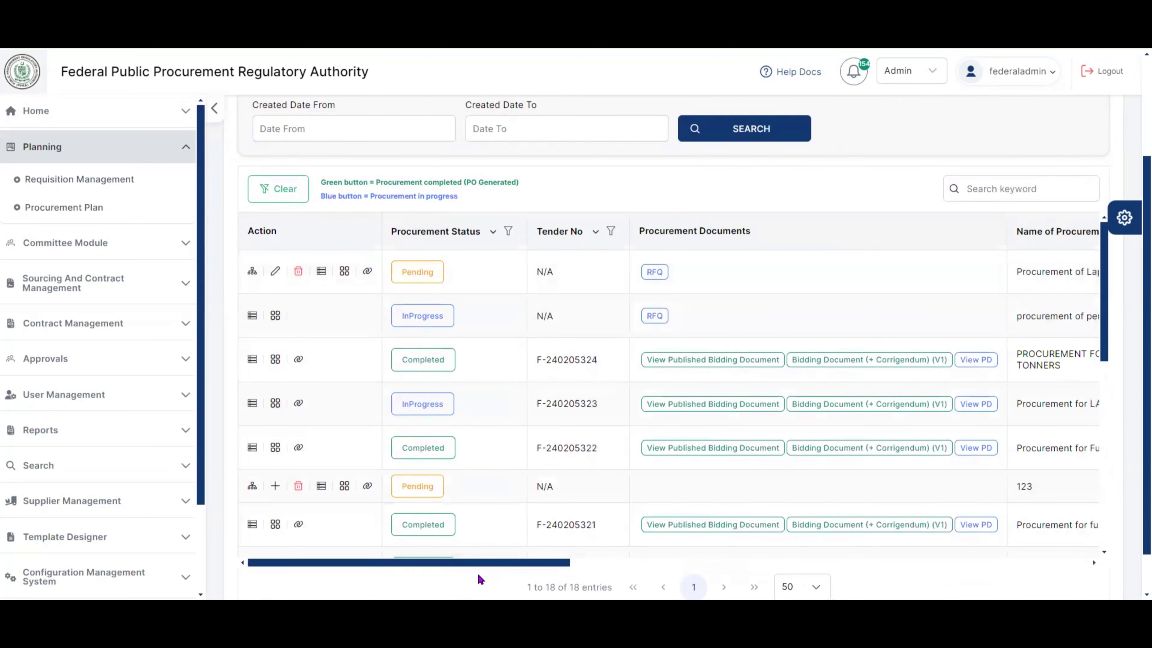
drag(472, 565, 521, 564)
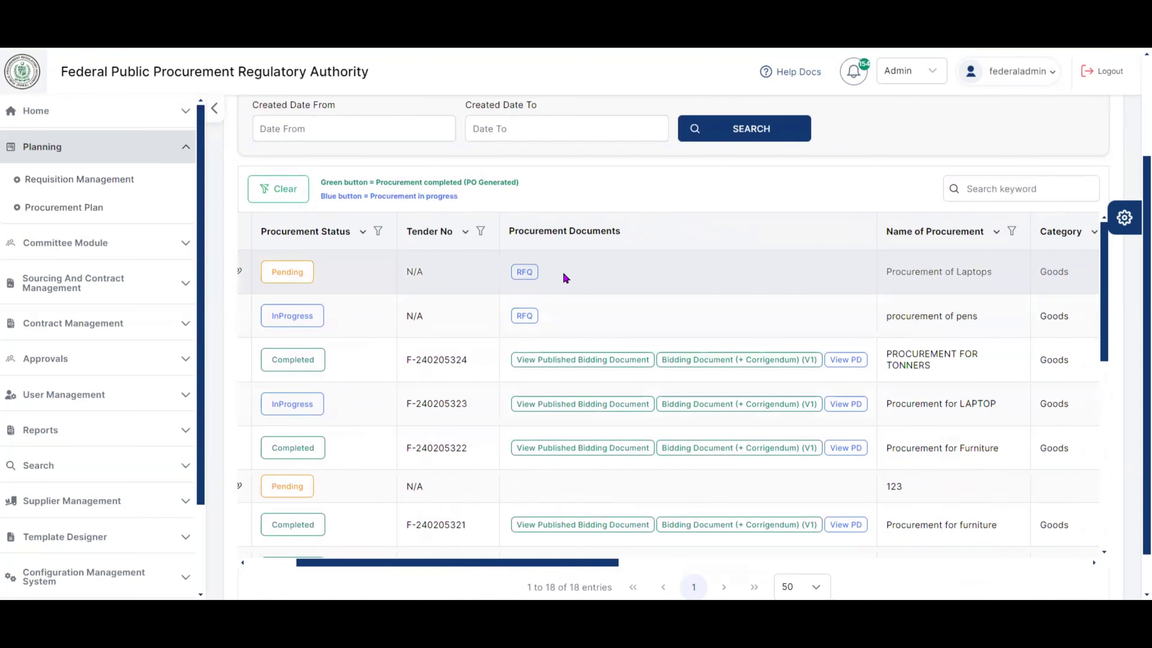
click(524, 274)
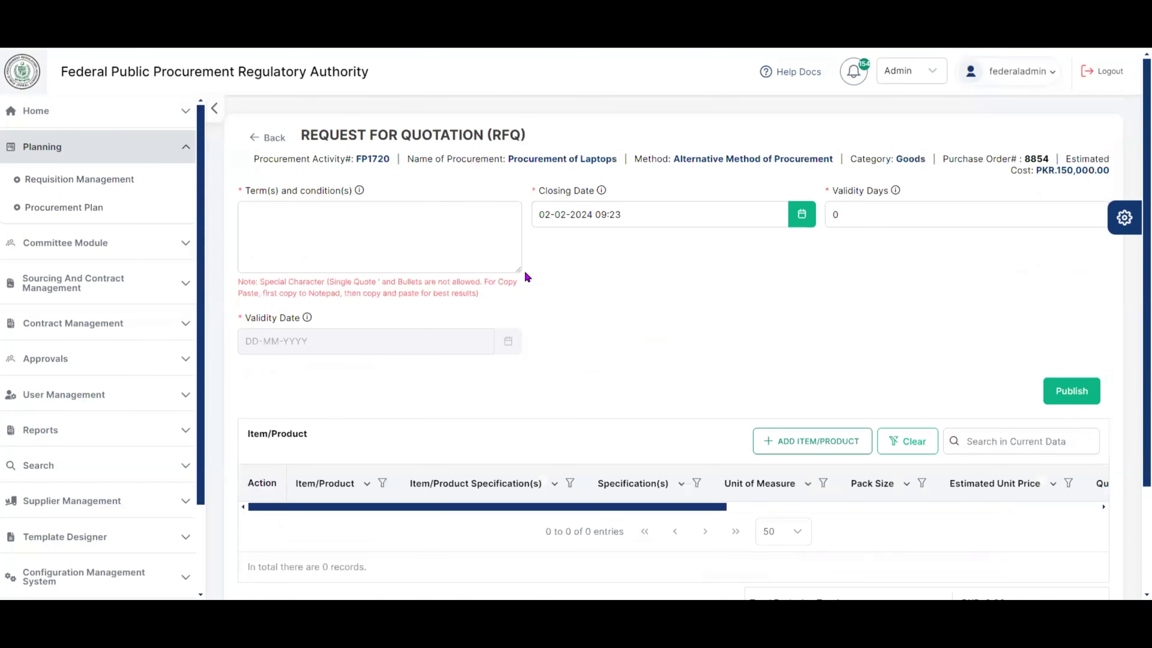
- Enter "terms and conditons" as the terms and conditions of the request for quotation
click(376, 224)
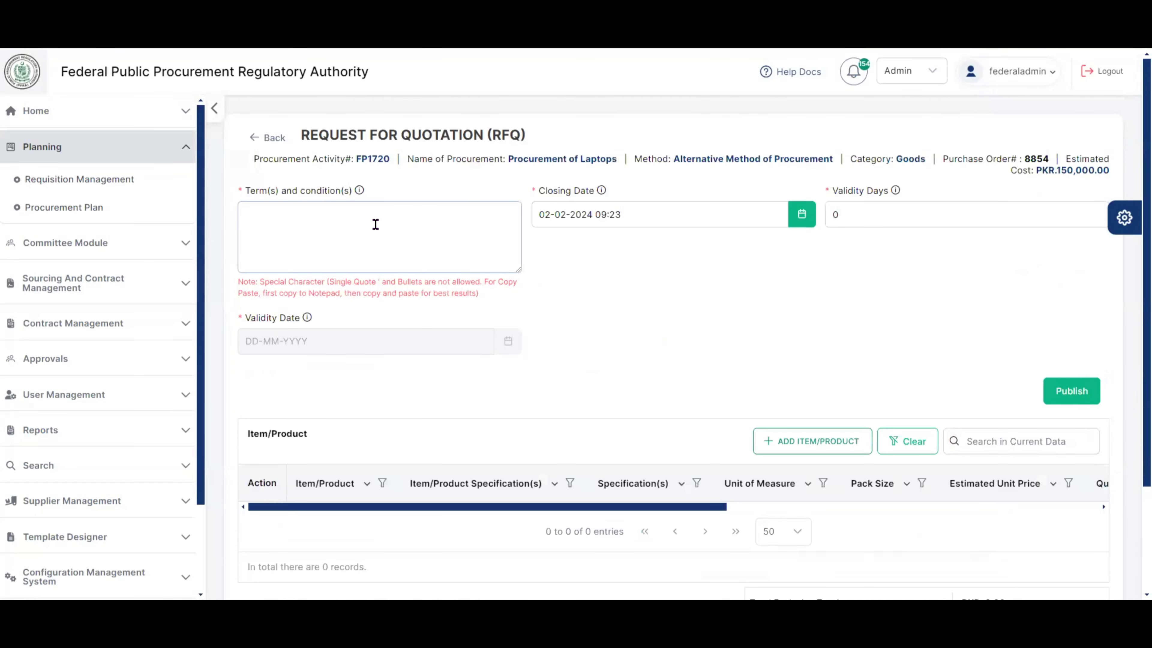
click(375, 224)
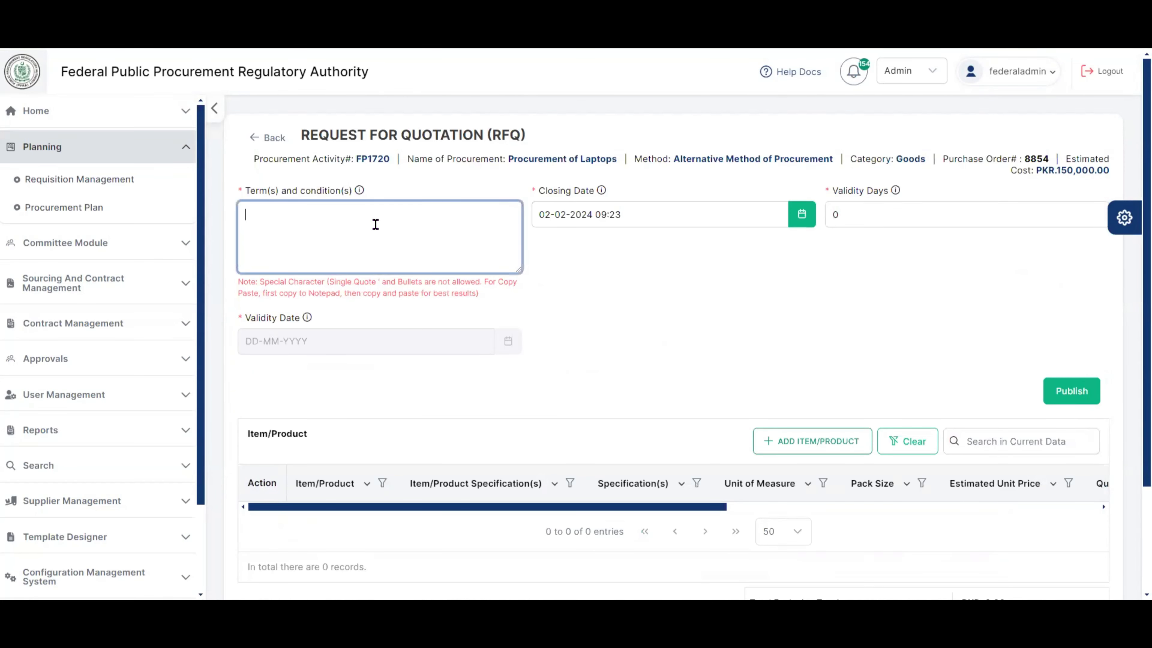
text(terms and conditons)
click(552, 256)
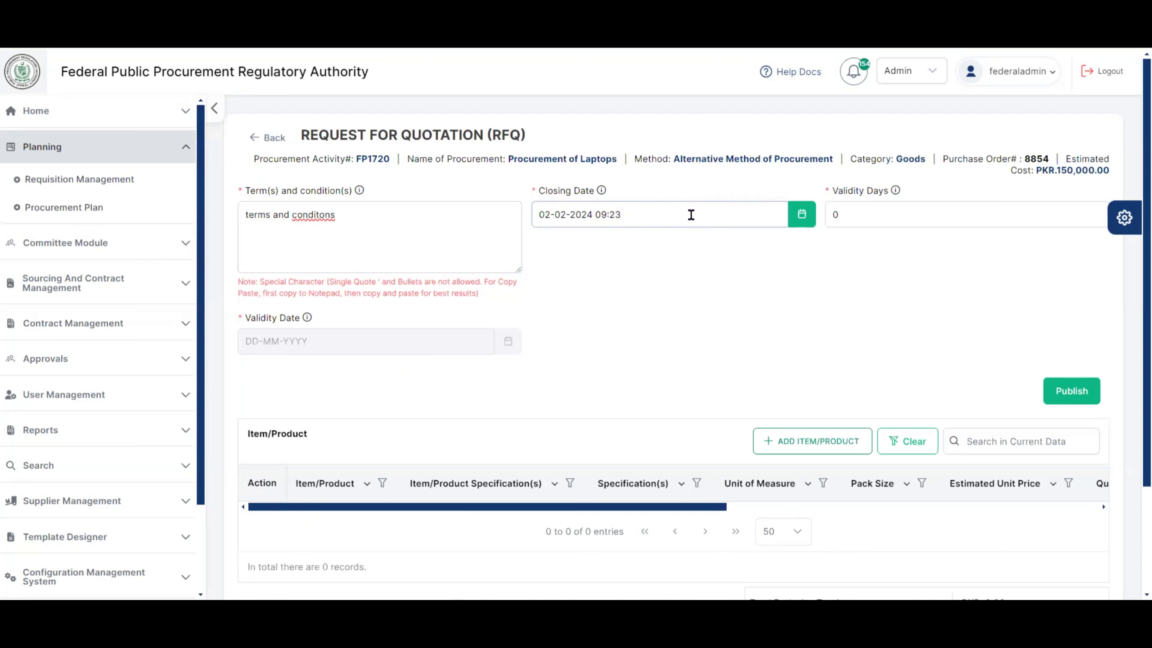
click(799, 216)
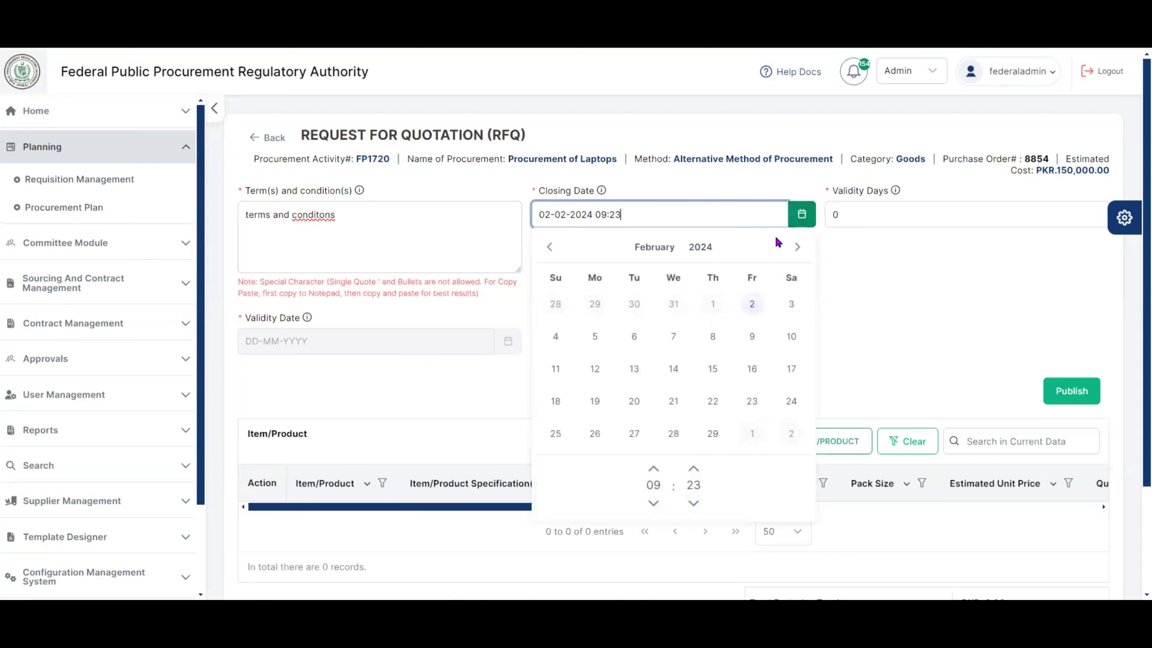
click(789, 305)
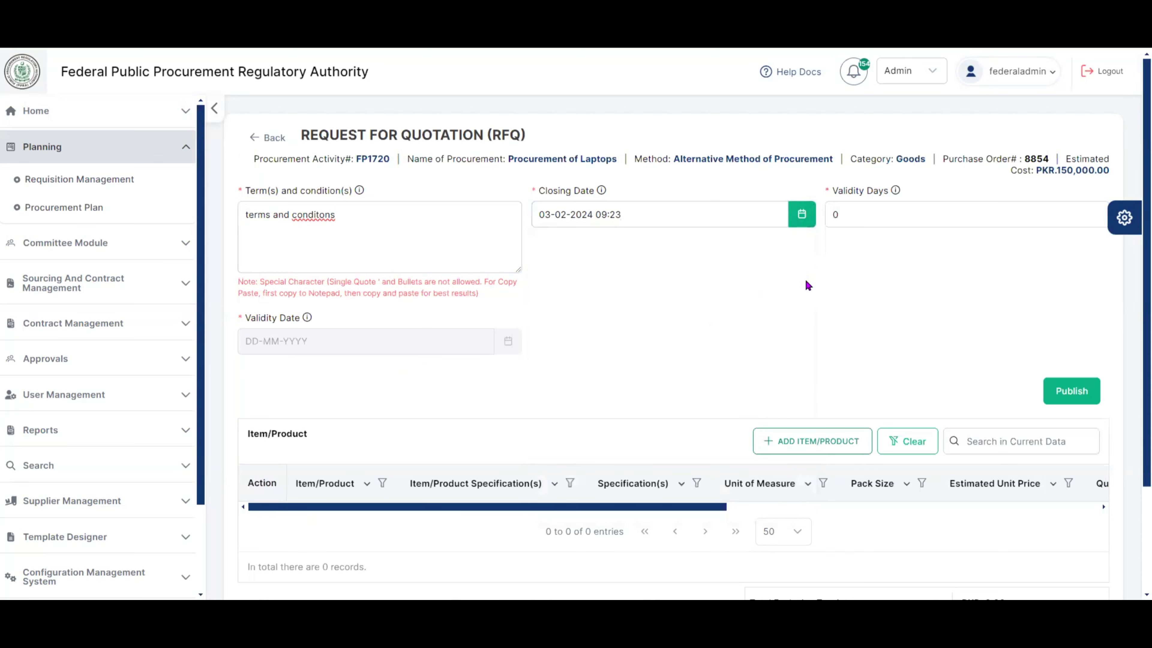
click(845, 216)
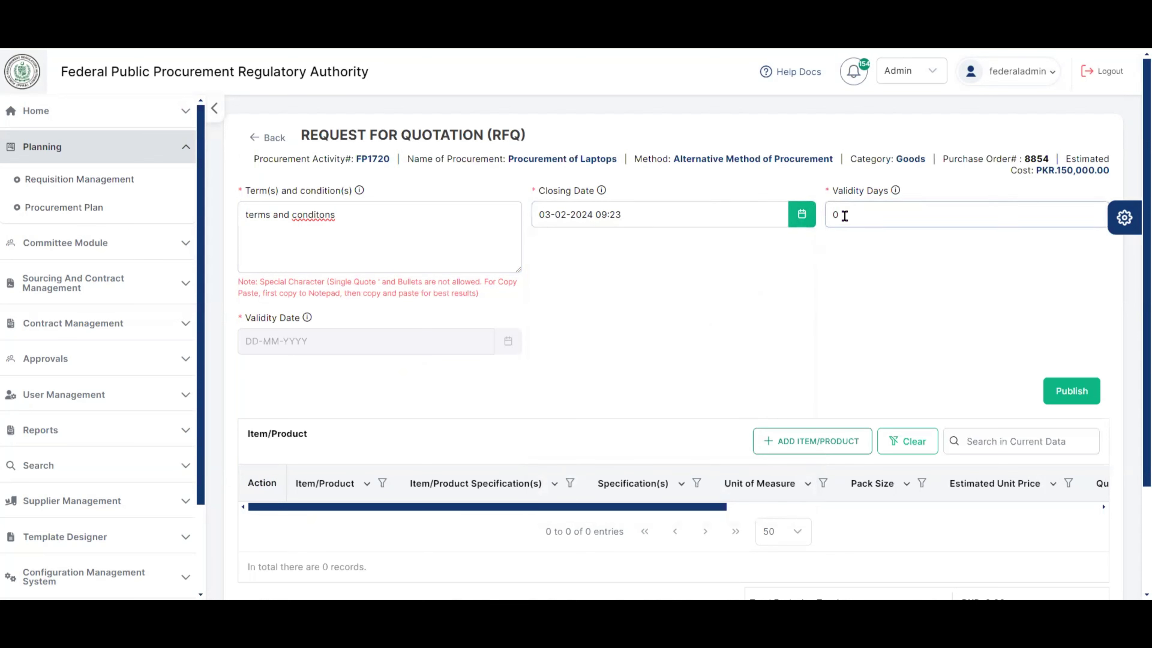
click(844, 216)
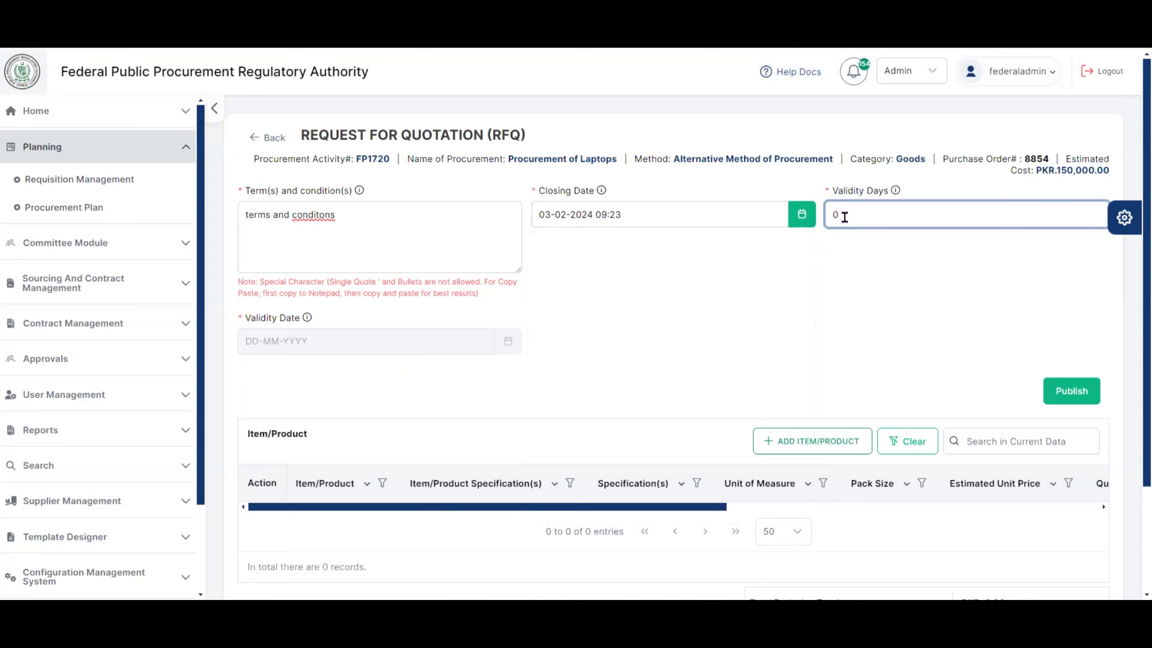
key(BackSpace)
text(1)
click(561, 345)
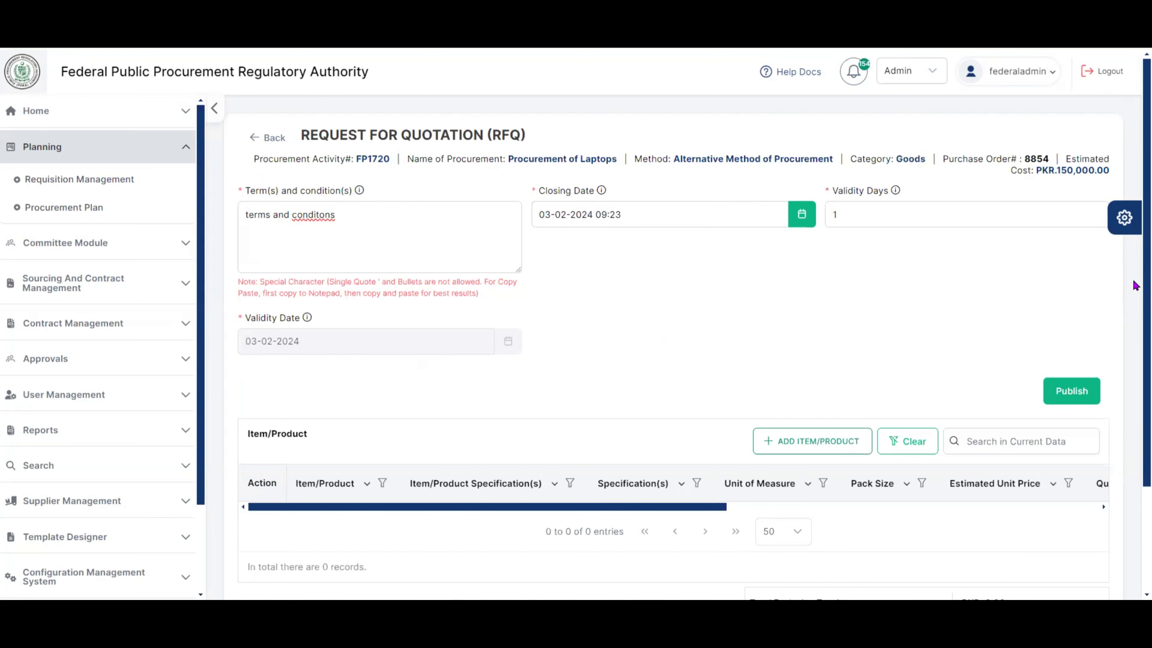
- Start adding an item to the RFQ and choose Laptop as the item/product
scroll(1135, 345, down, 2)
scroll(1135, 350, down, 1)
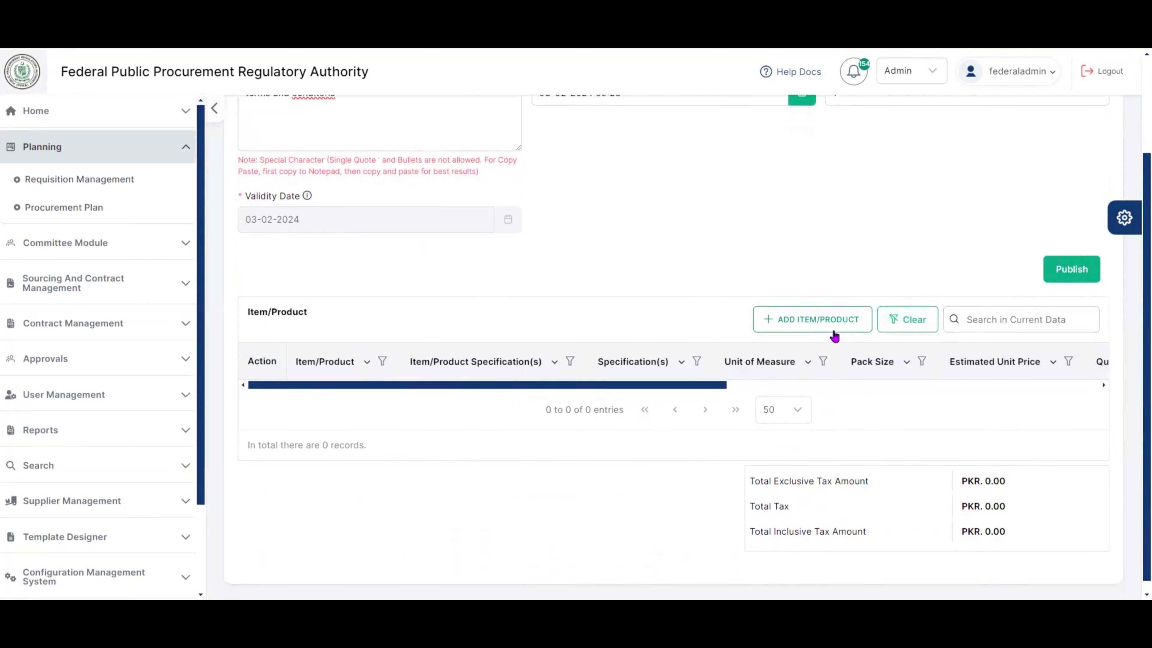
click(806, 325)
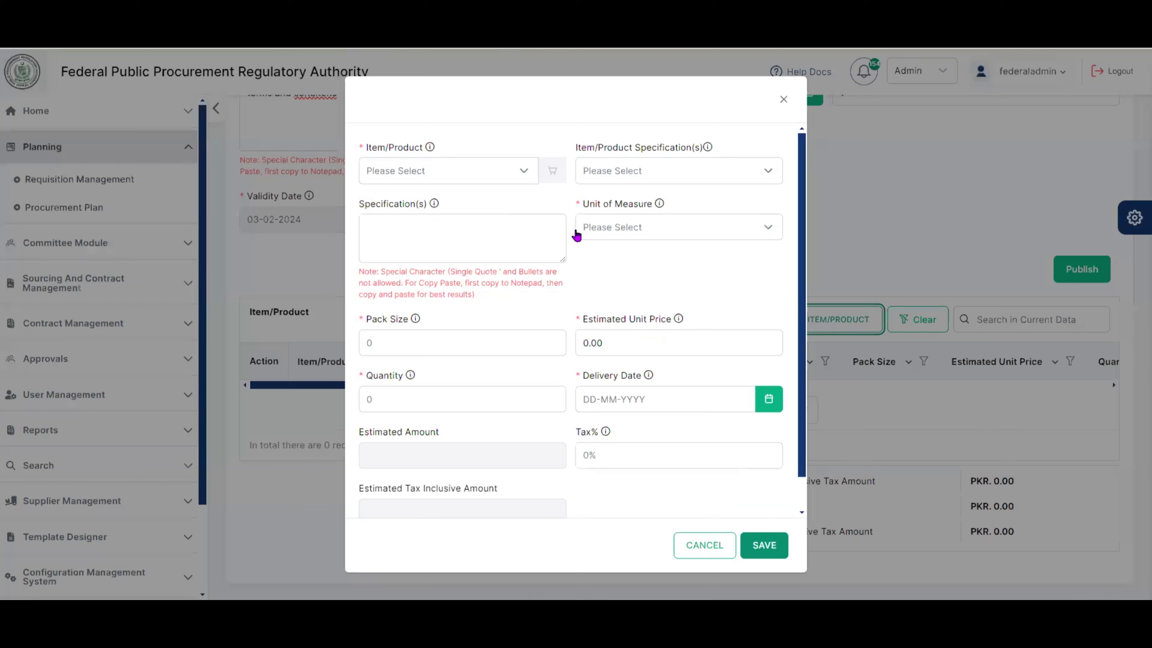
click(494, 176)
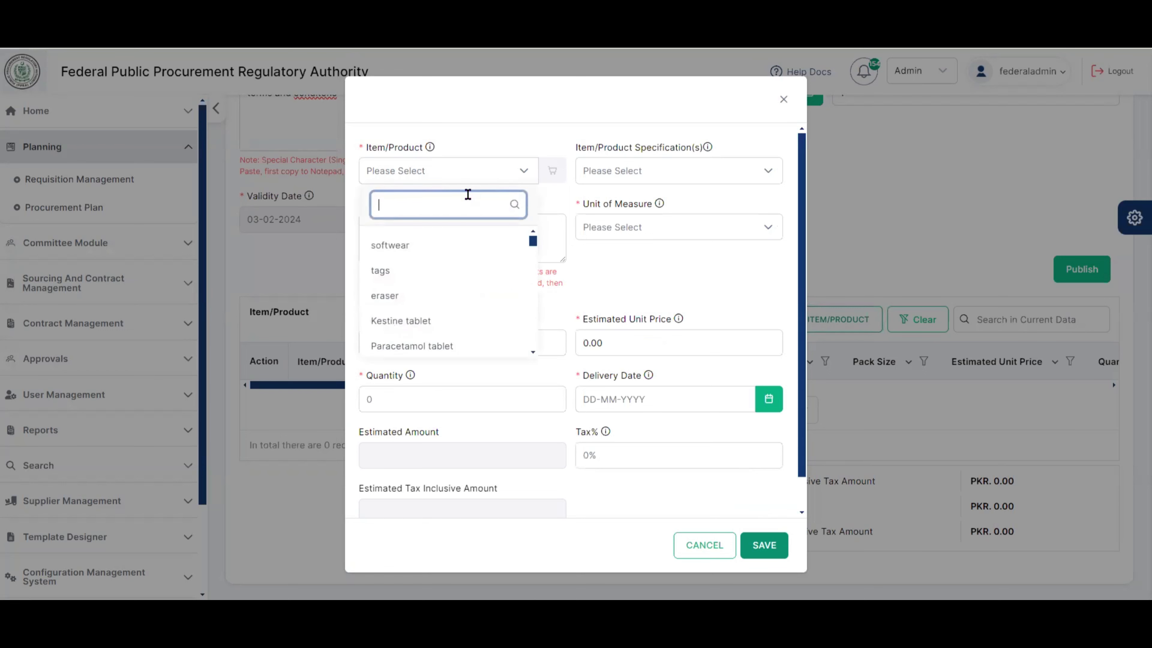
text(lapo)
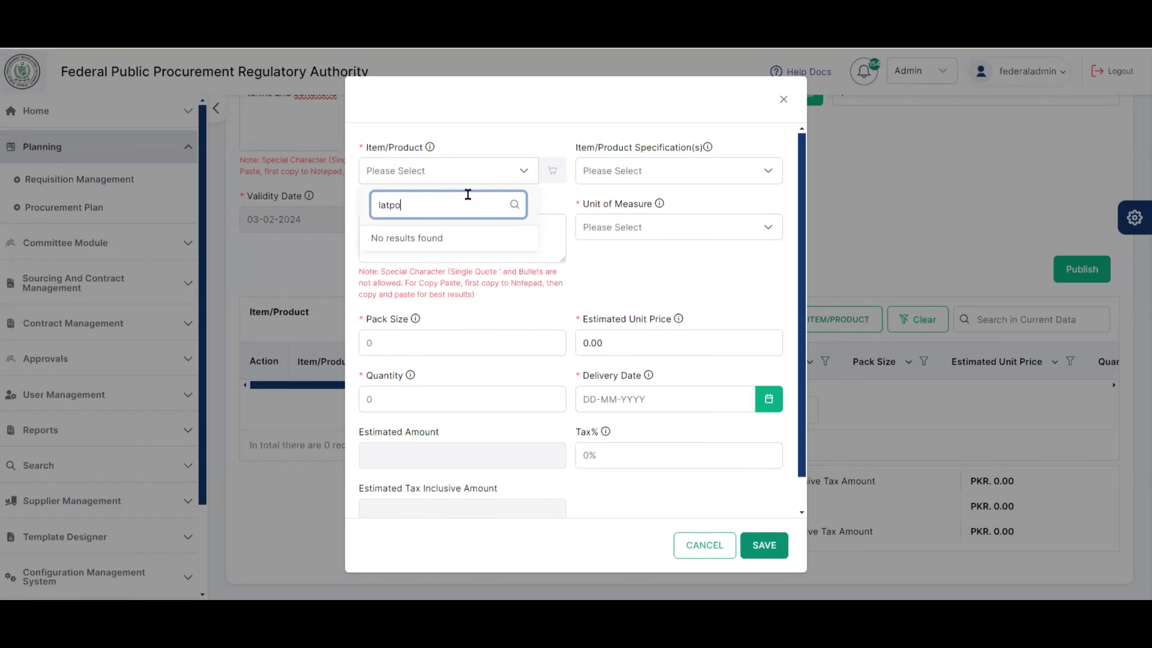
key(BackSpace)
key(BackSpace)
text(pto)
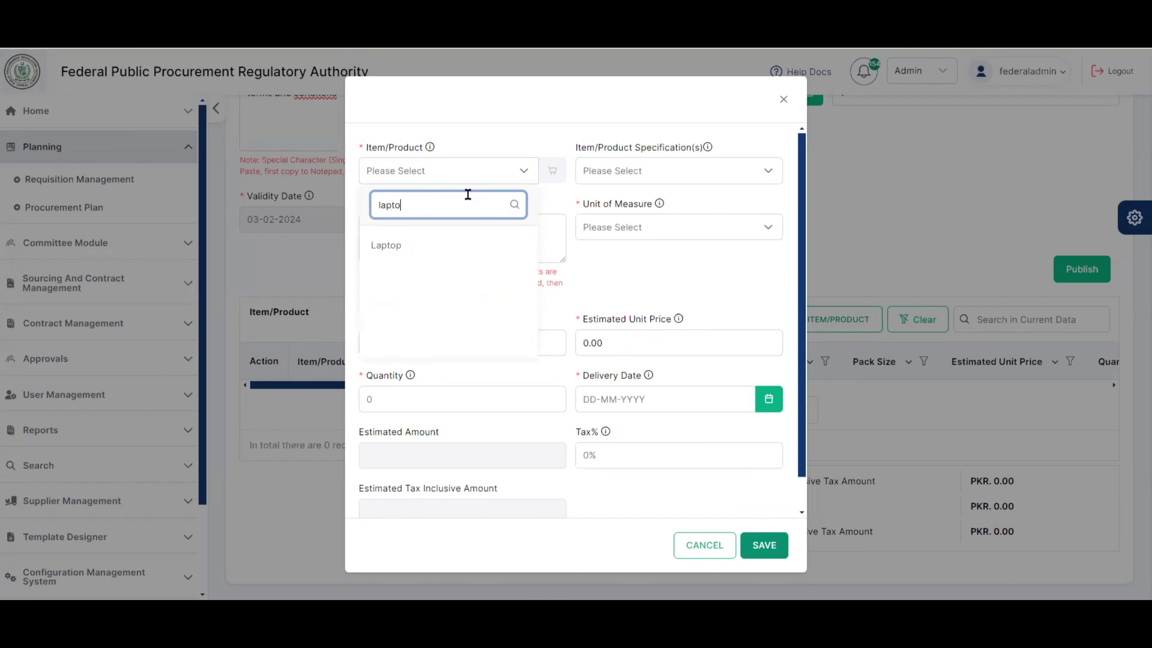
click(442, 251)
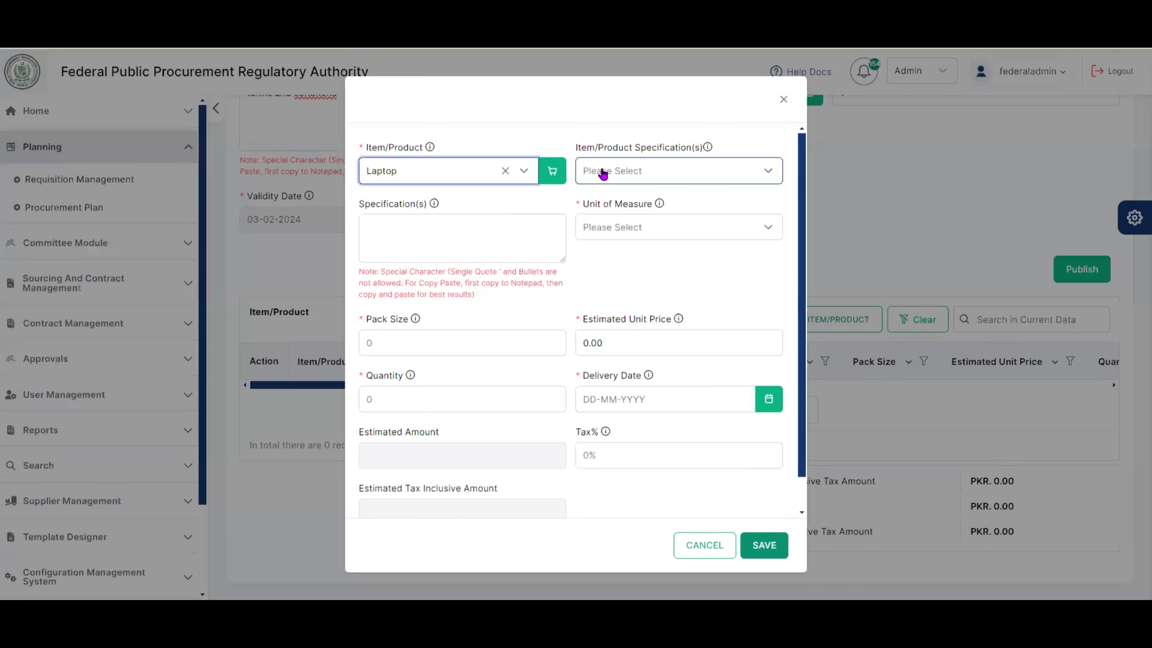
- Set the laptop's product specification to Core i9, 13th Gen and its unit of measure to EACH, leaving the free-text specification empty
click(603, 174)
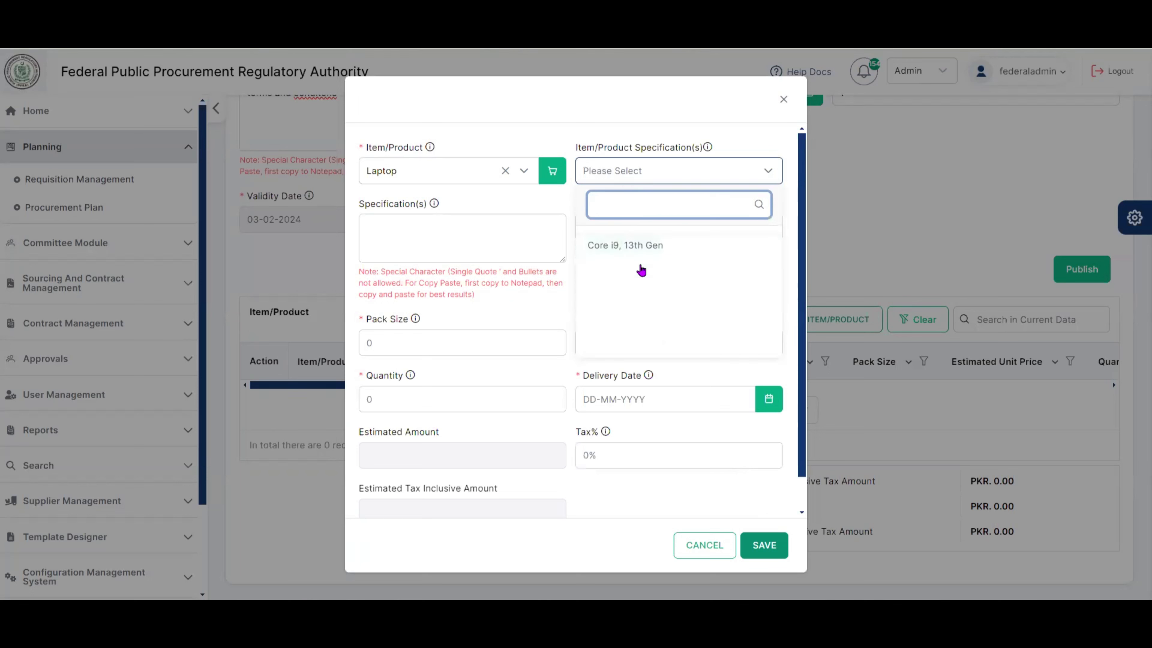
click(647, 248)
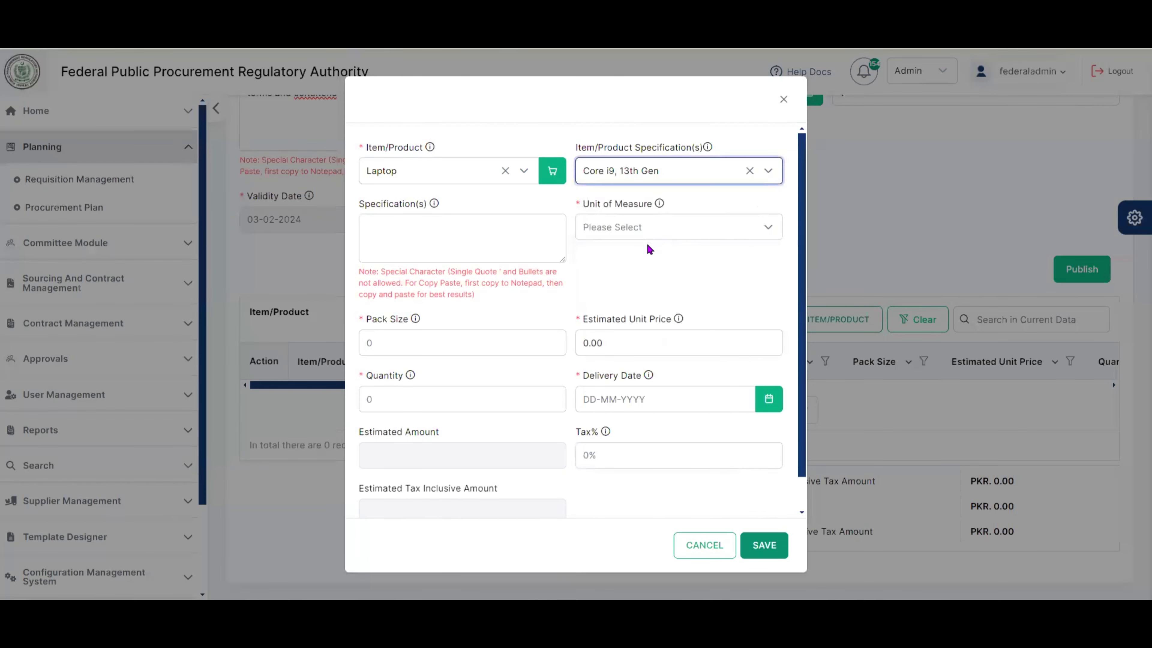
click(484, 243)
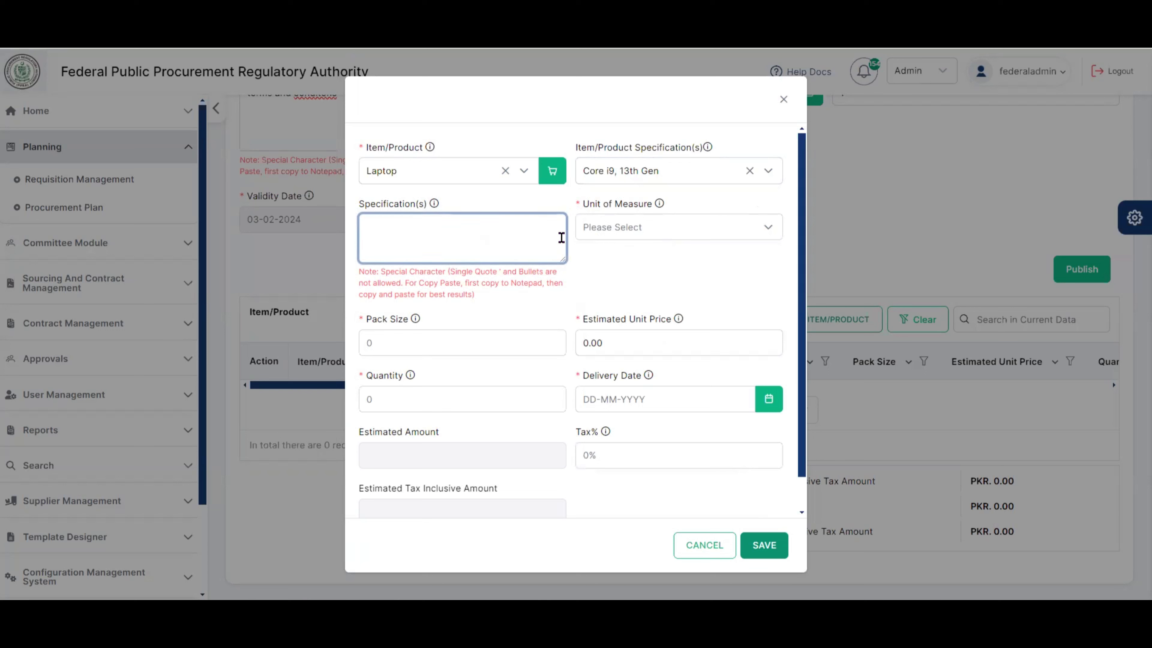
click(597, 235)
click(597, 236)
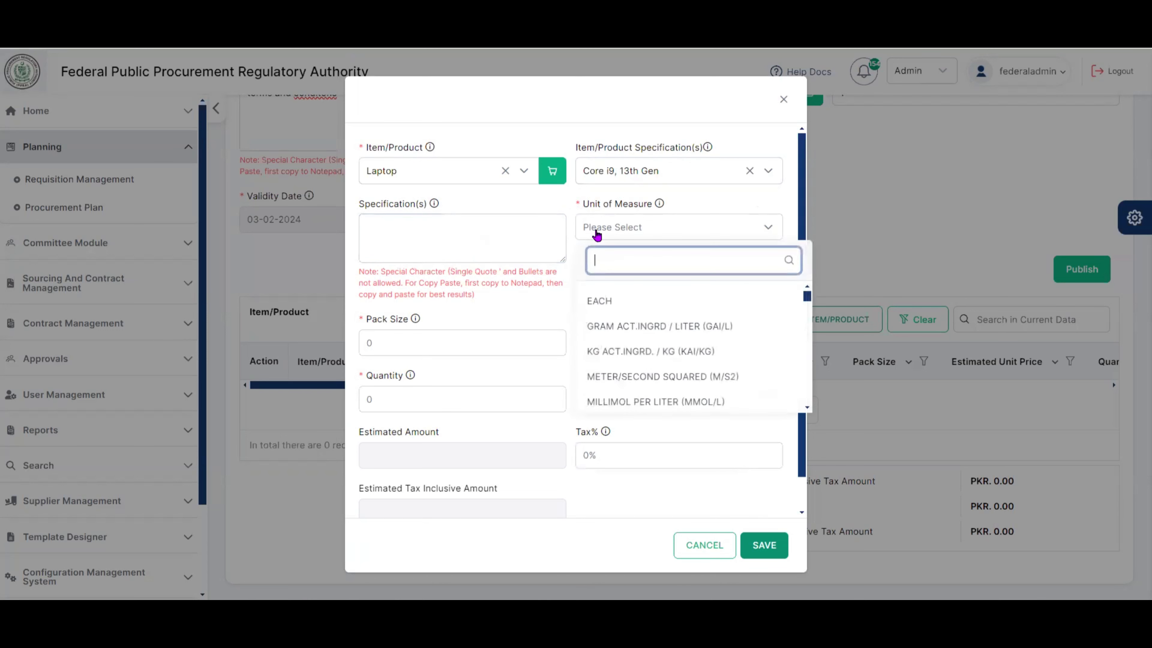
click(628, 301)
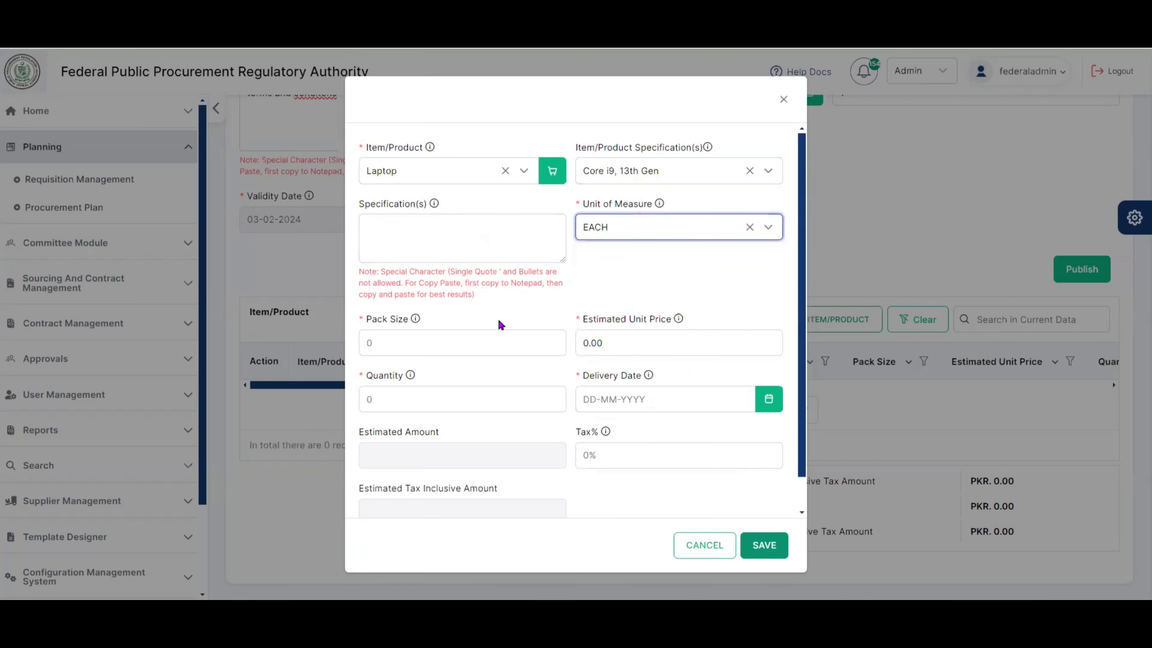
- Set the laptop item's pack size to 1 and its estimated unit price to 150,000
click(455, 341)
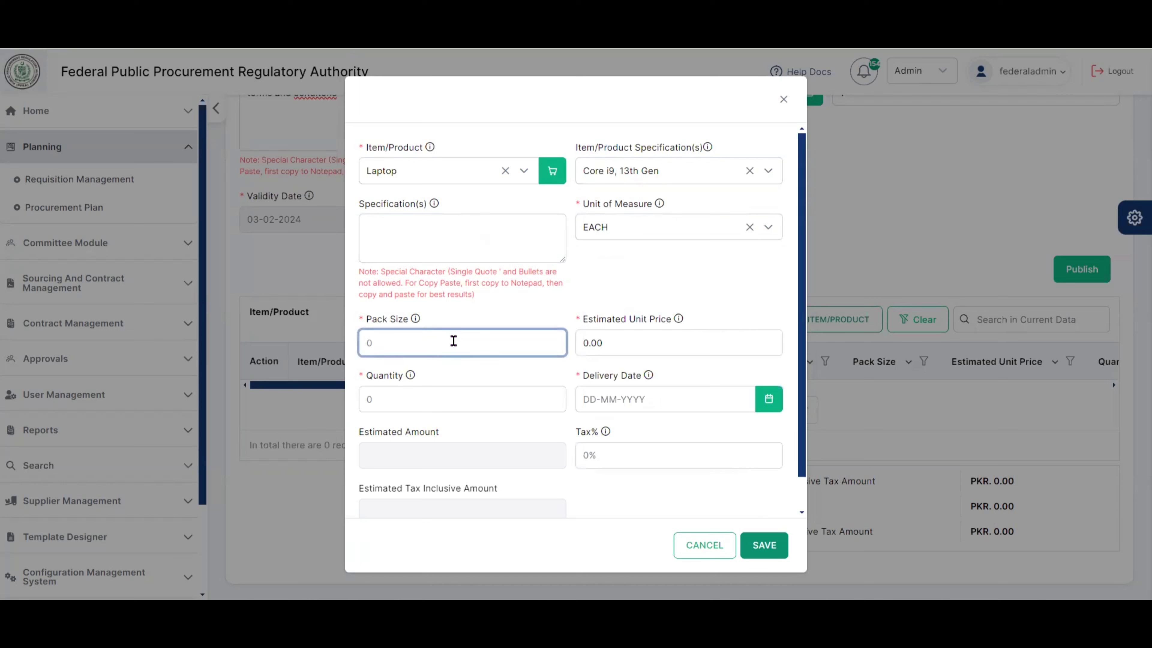
text(1)
click(606, 343)
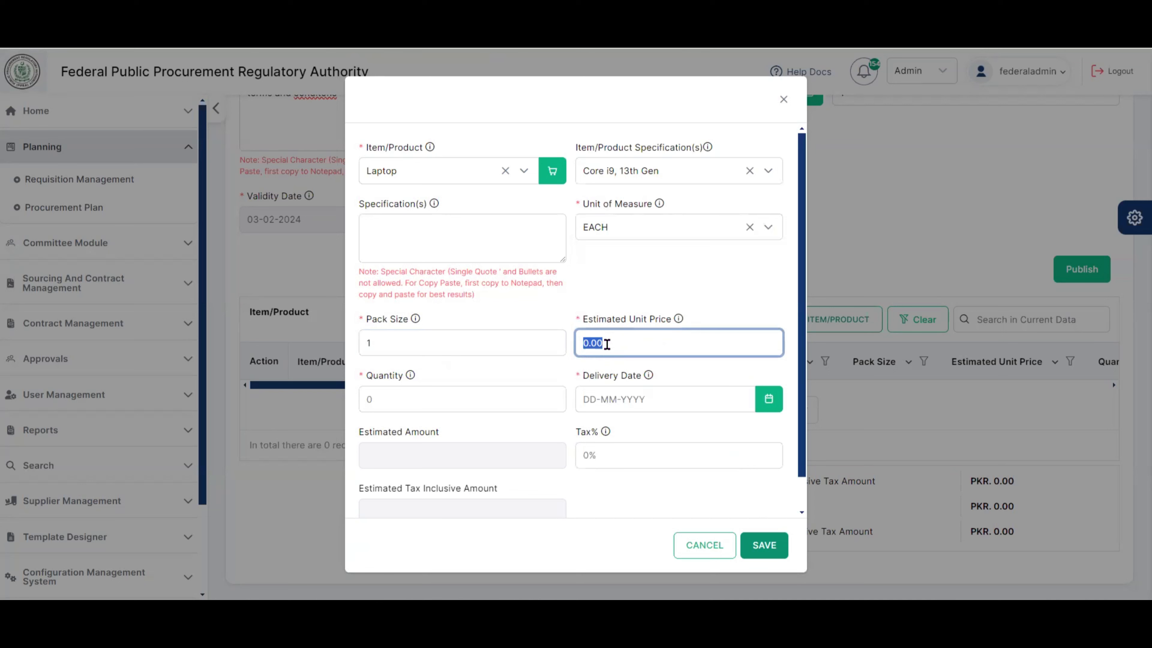
text(150000)
click(559, 362)
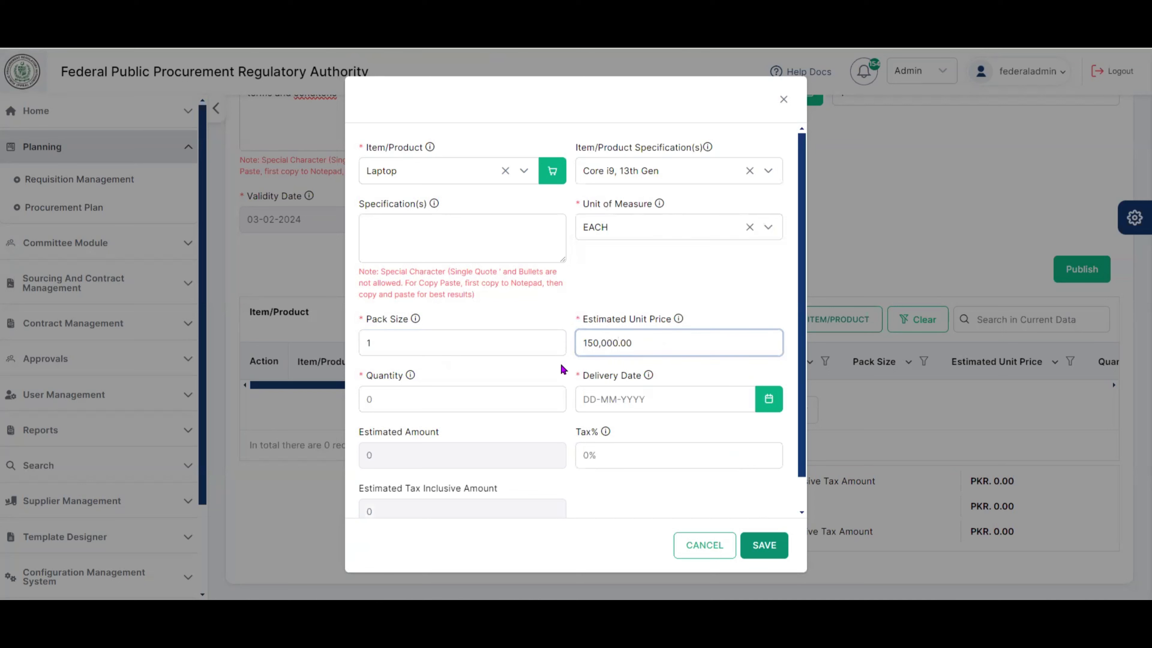
- Set the laptop item's quantity to 2 and its delivery date to 06-02-2024
click(475, 395)
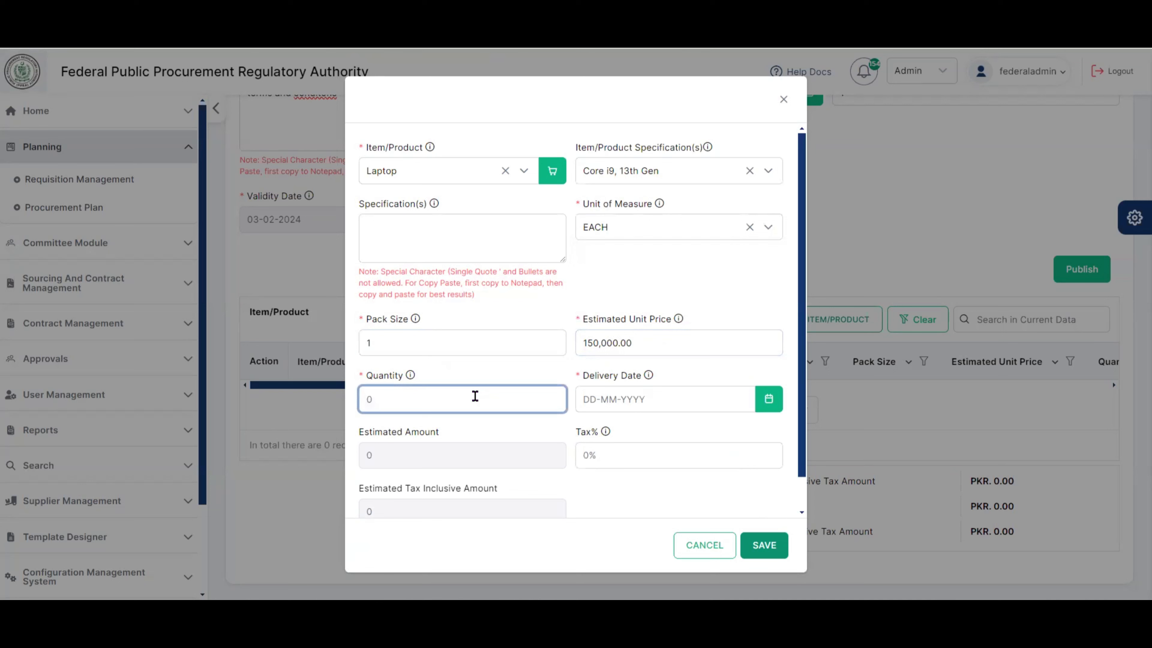
text(2)
click(520, 373)
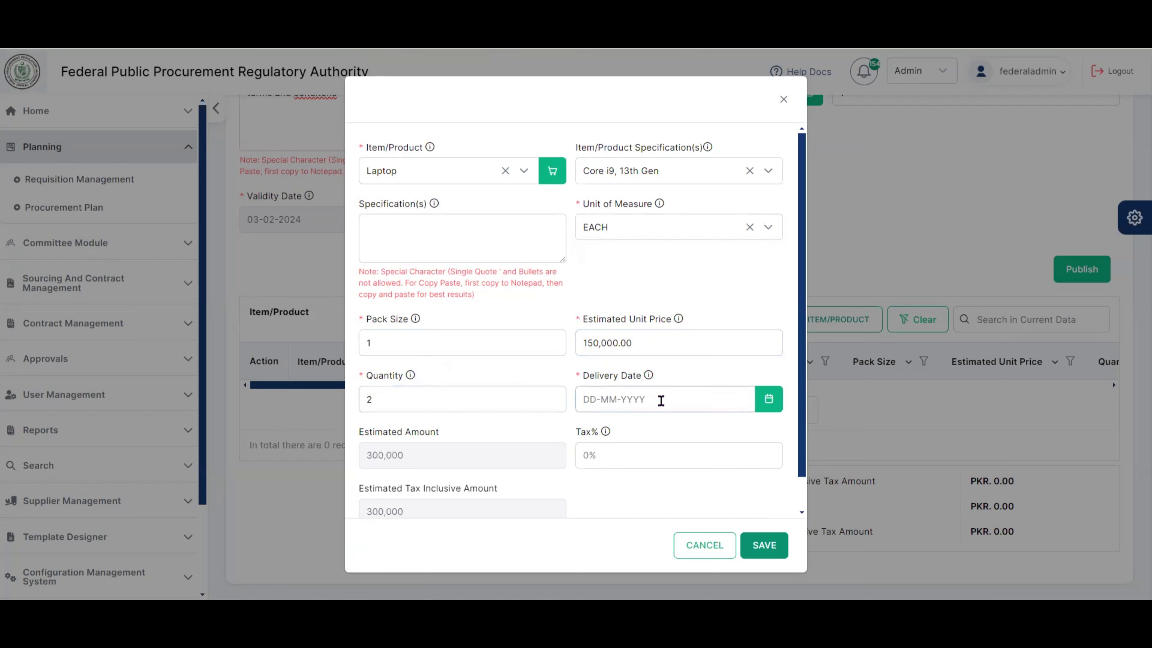
click(767, 401)
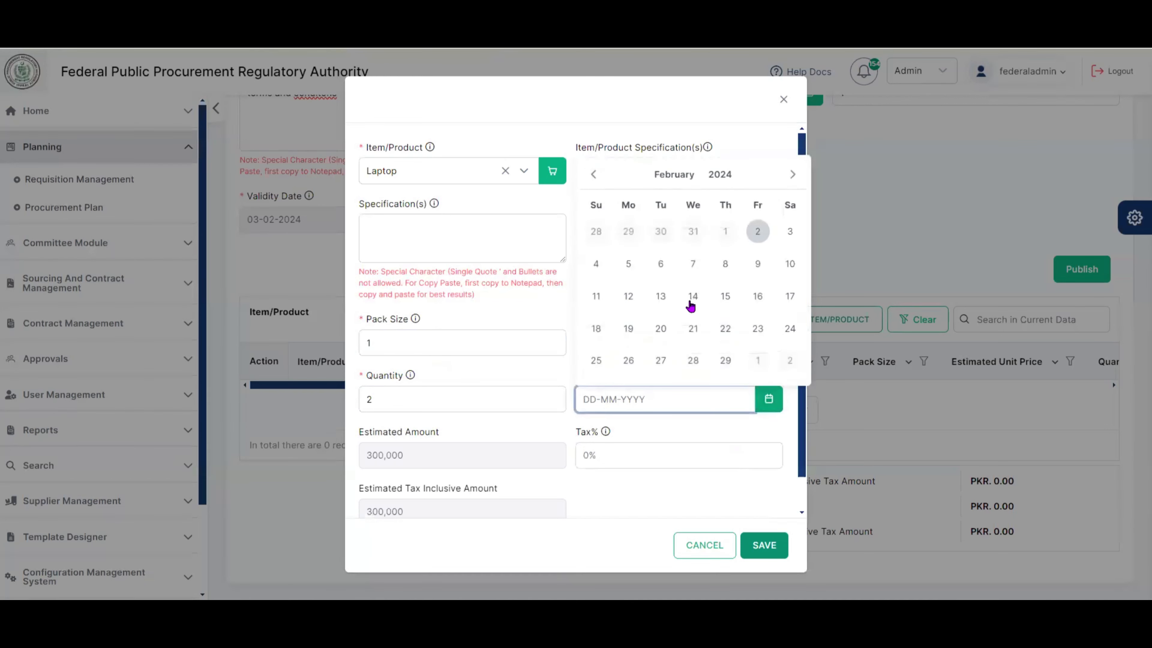
click(661, 266)
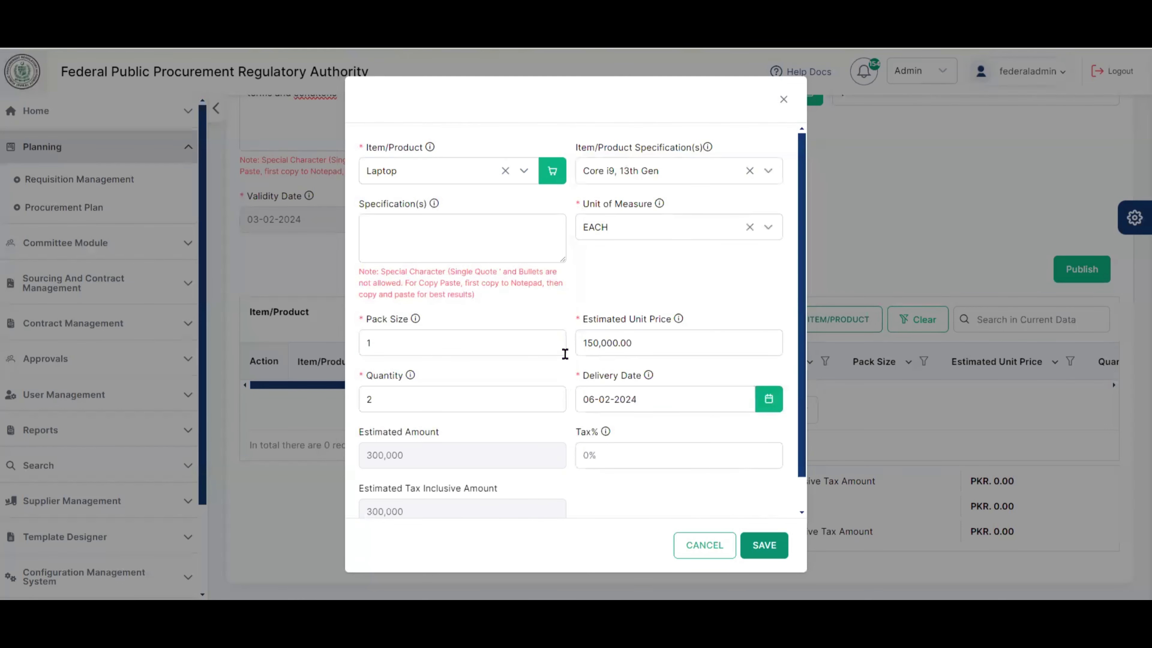
- Leave the laptop item's tax percentage empty and save the item to the RFQ
scroll(802, 309, down, 1)
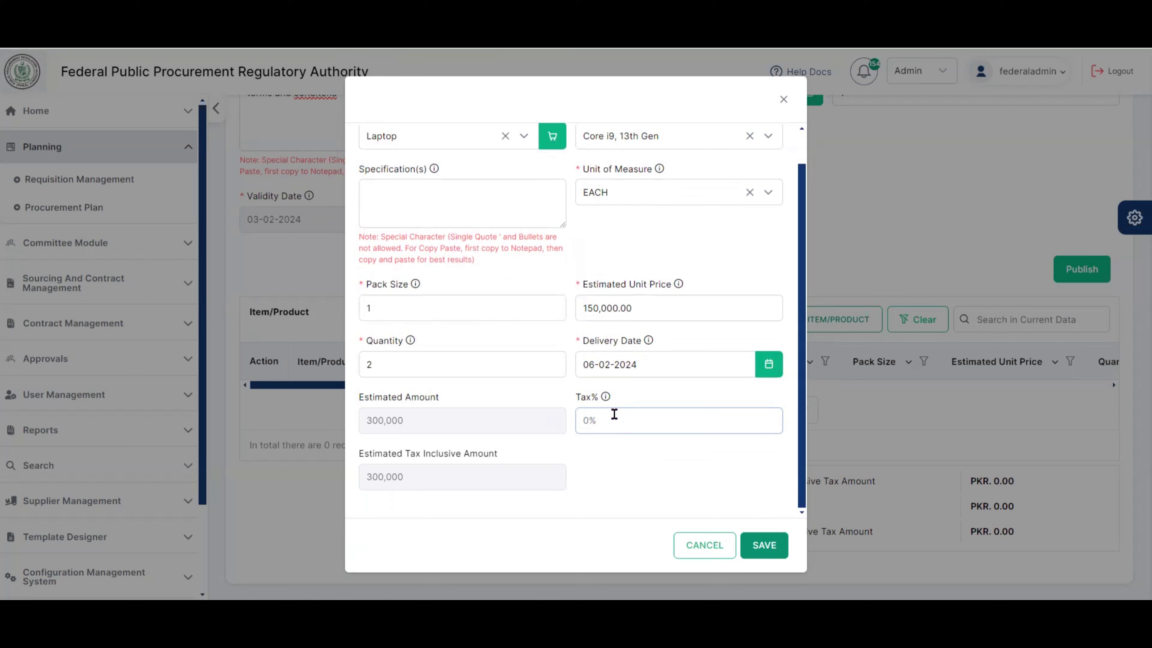
click(602, 423)
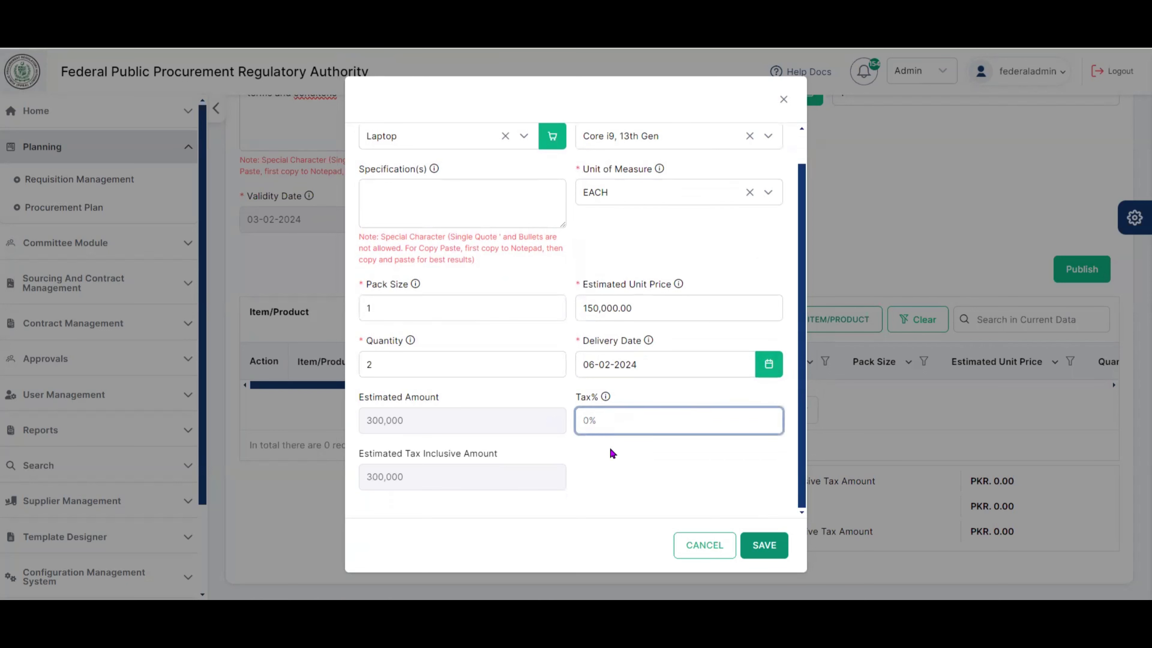
click(611, 473)
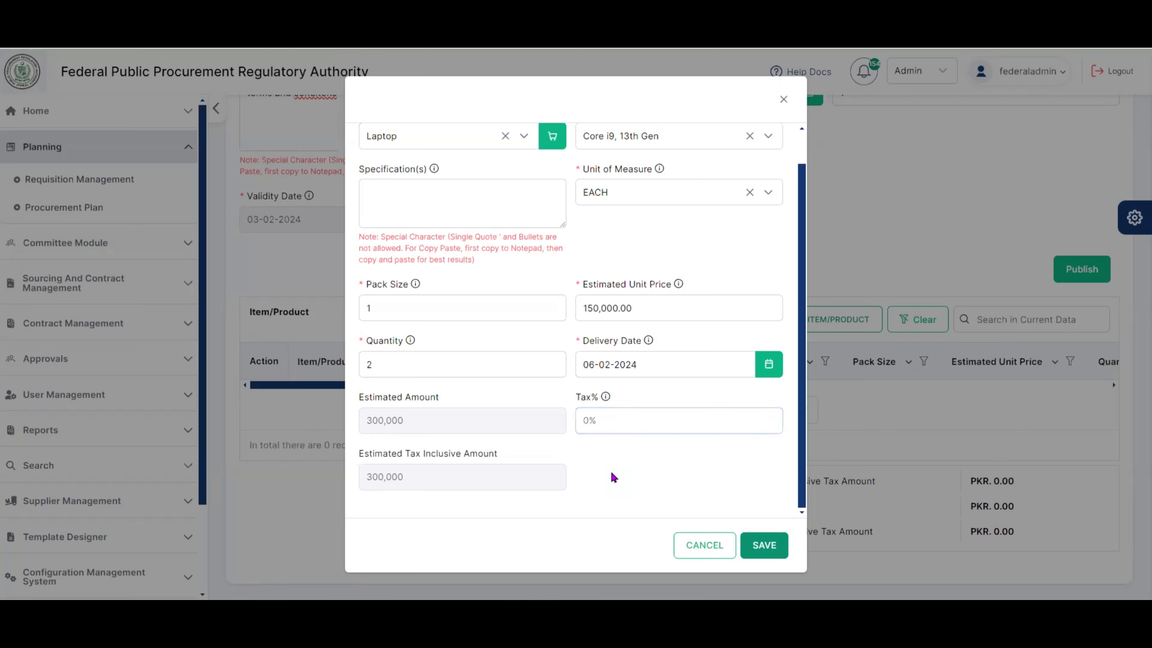
click(762, 545)
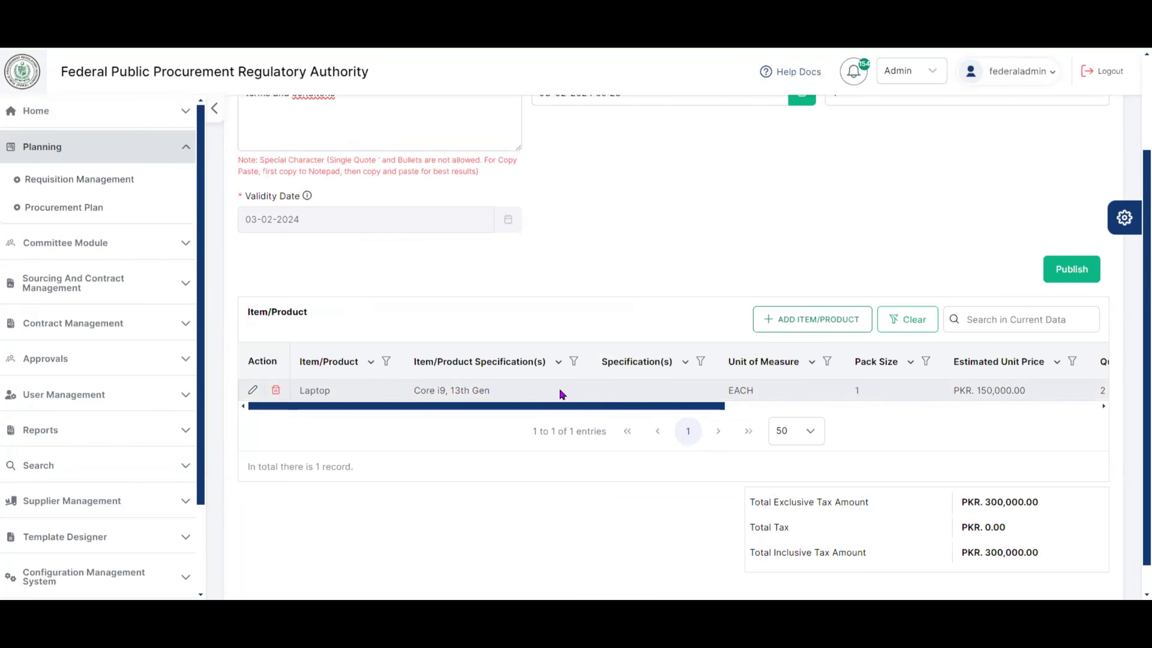
- Publish the laptop RFQ, confirm the publication, and return from the RFQ page
mouse_move(598, 408)
mouse_down()
mouse_move(784, 405)
mouse_move(578, 407)
mouse_up()
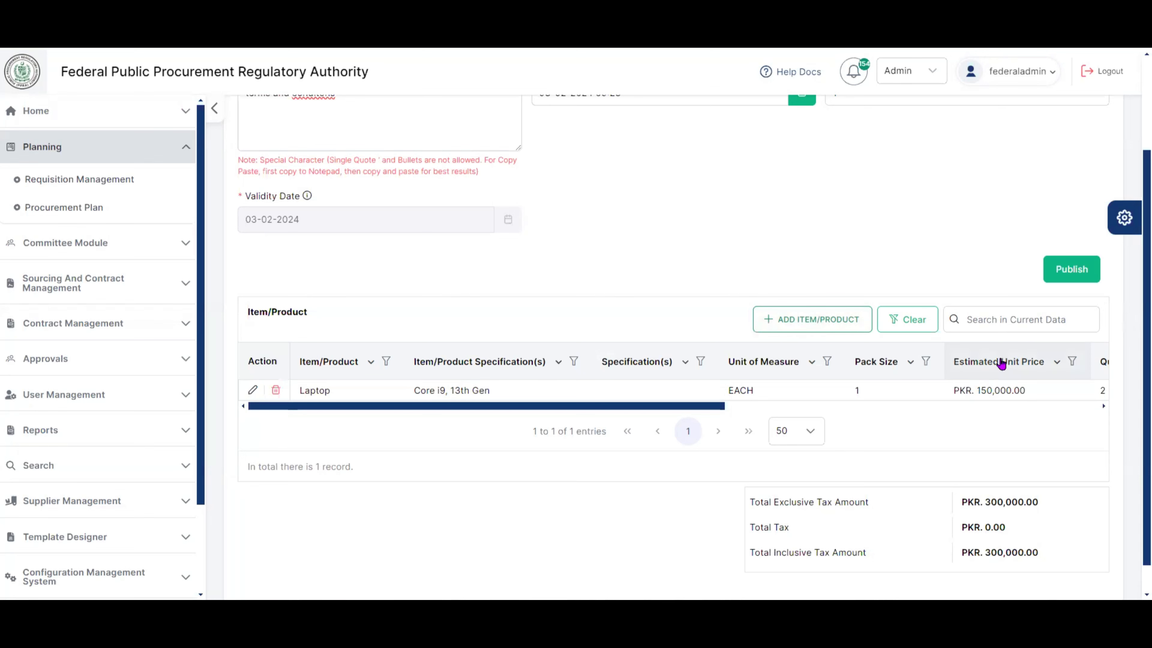
scroll(1137, 359, up, 3)
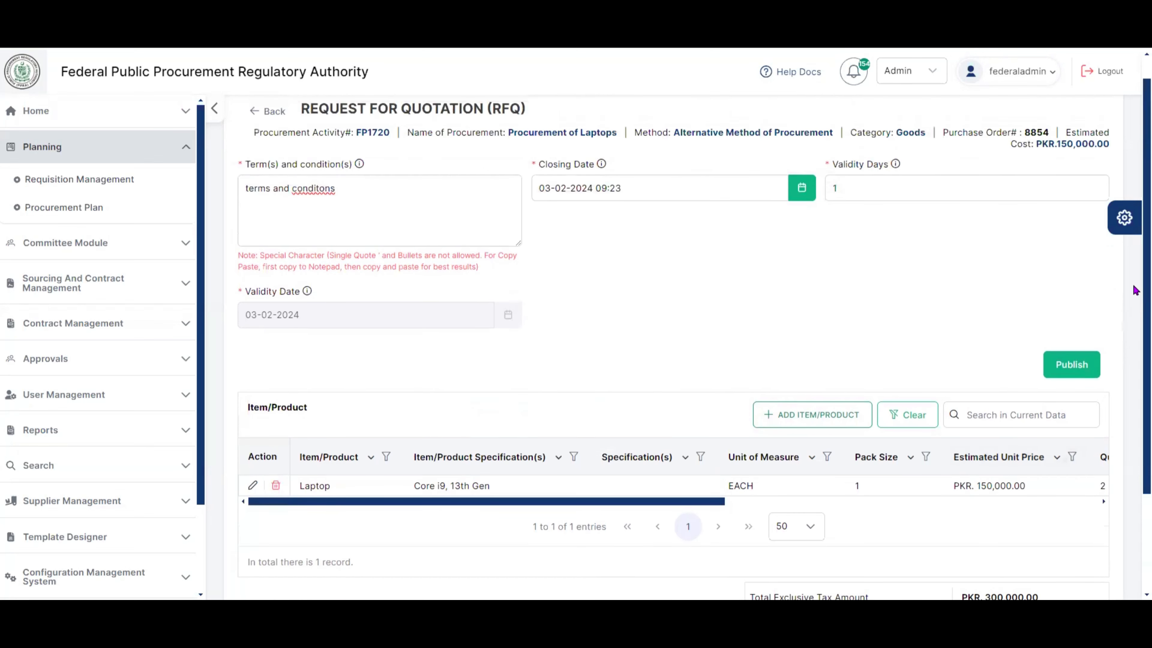
click(1069, 375)
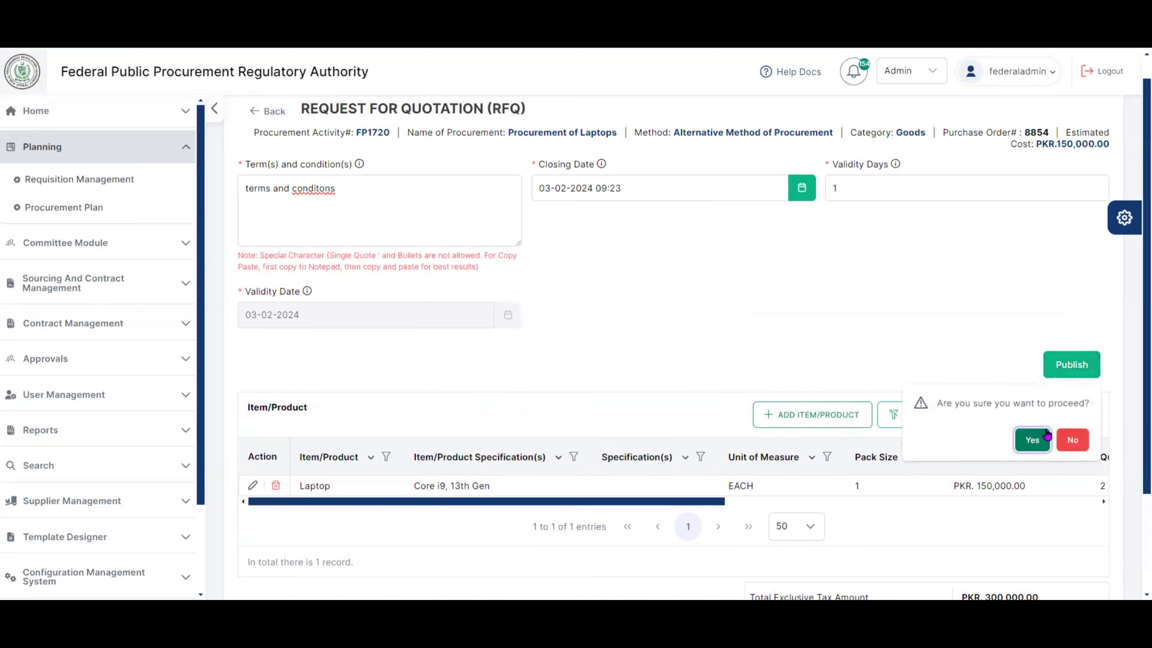
click(1032, 440)
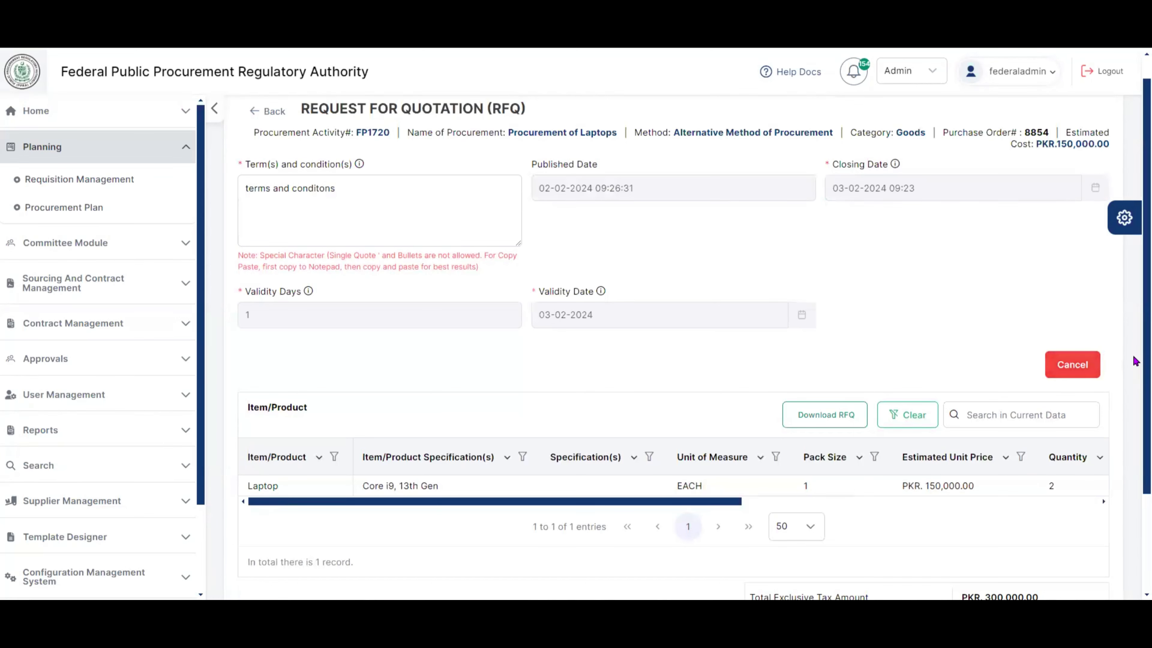
scroll(1136, 361, up, 1)
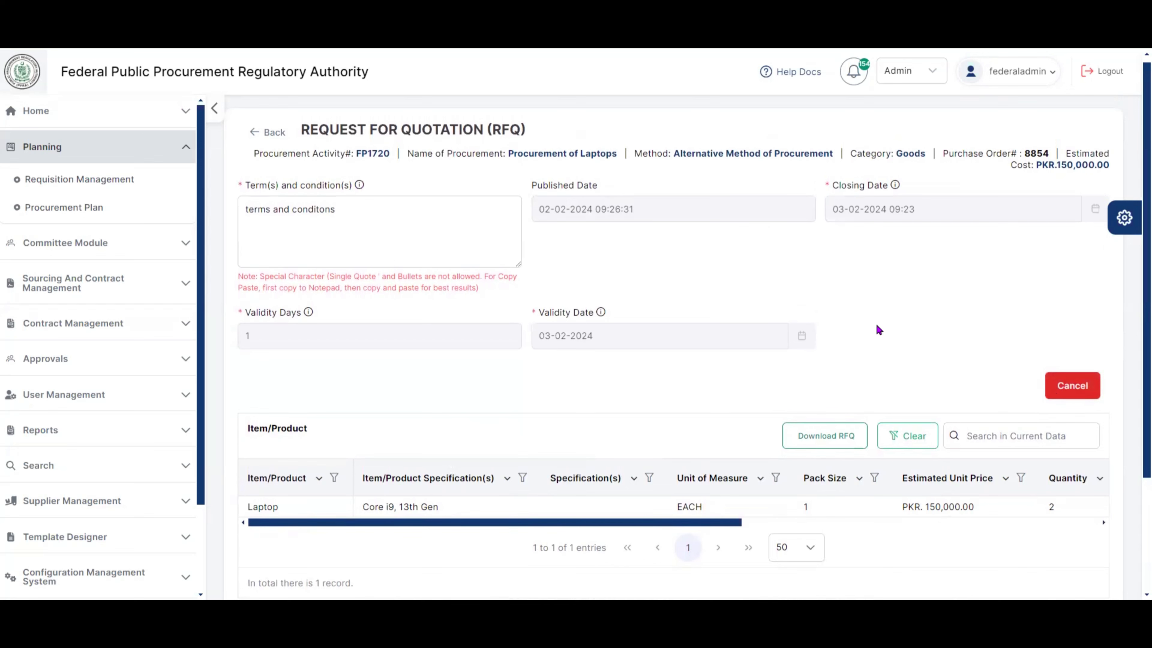
click(272, 137)
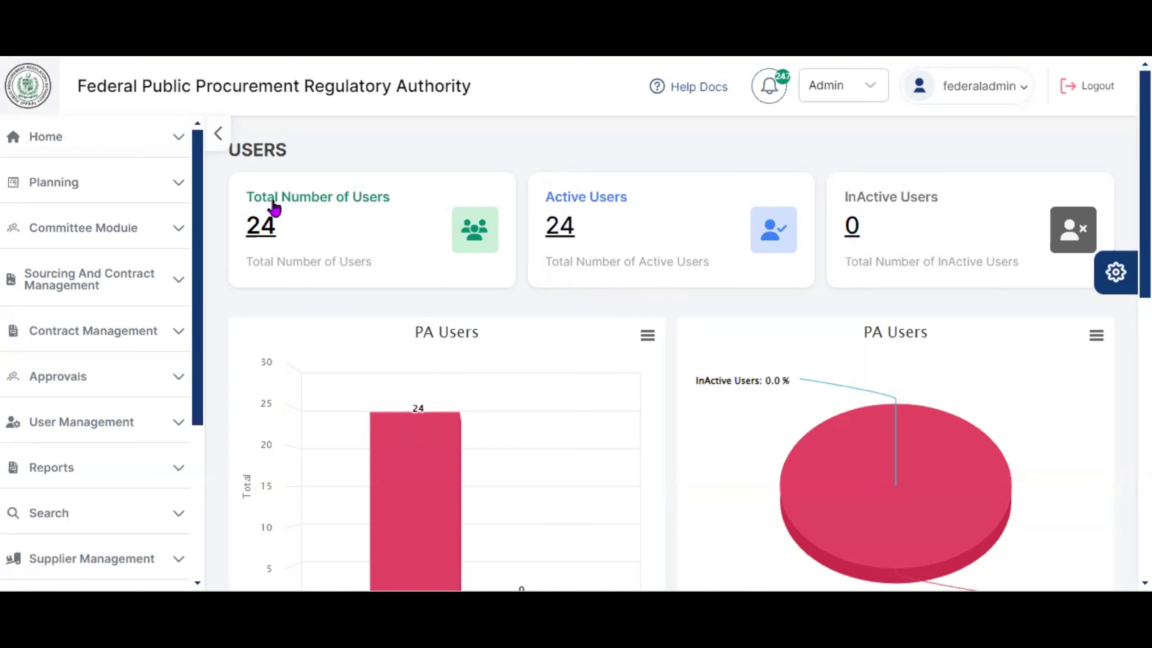
- View the 2023-2024 Annual Procurement Plan and open the request for quotation of its first listed procurement
click(116, 189)
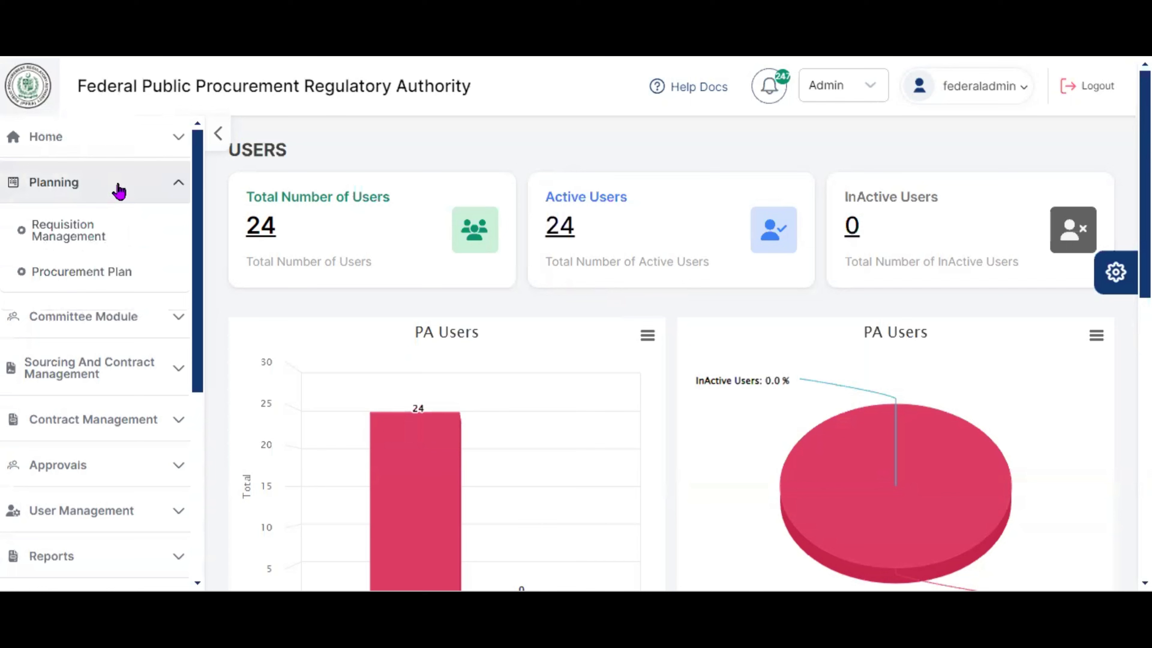
click(154, 279)
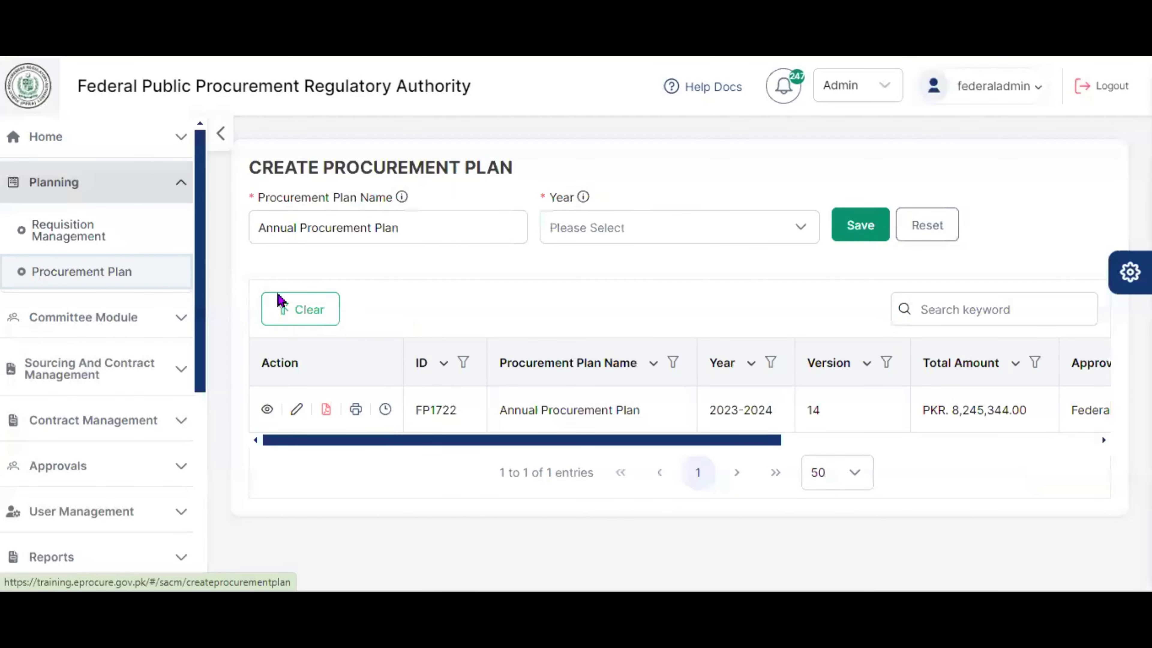
click(266, 411)
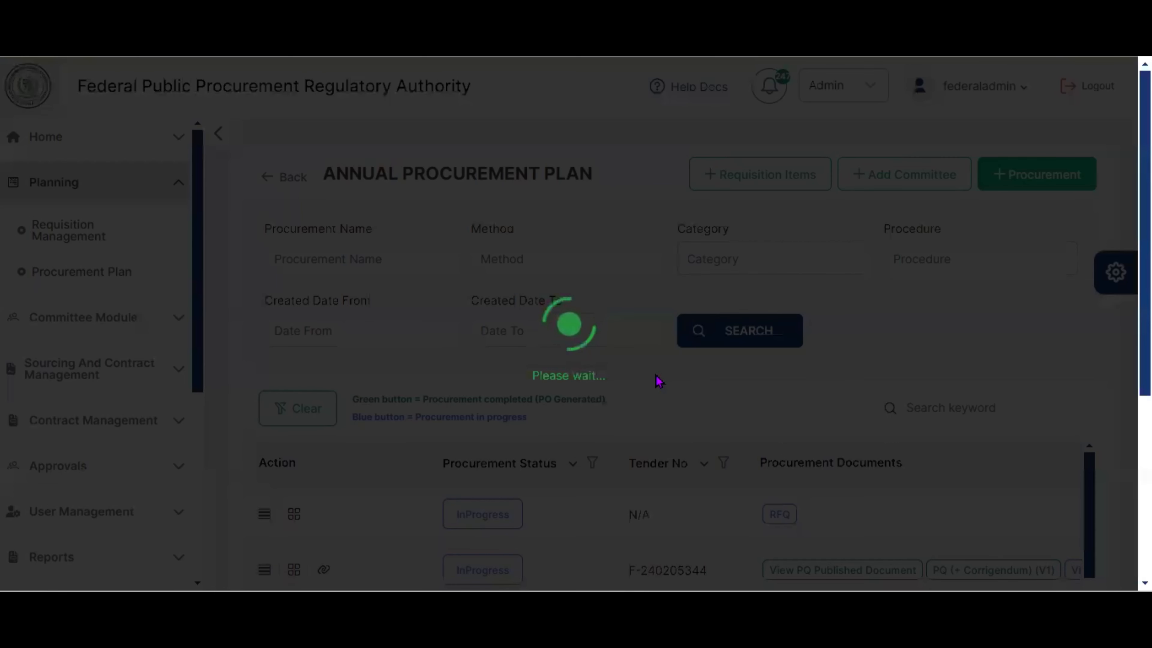
scroll(671, 391, down, 2)
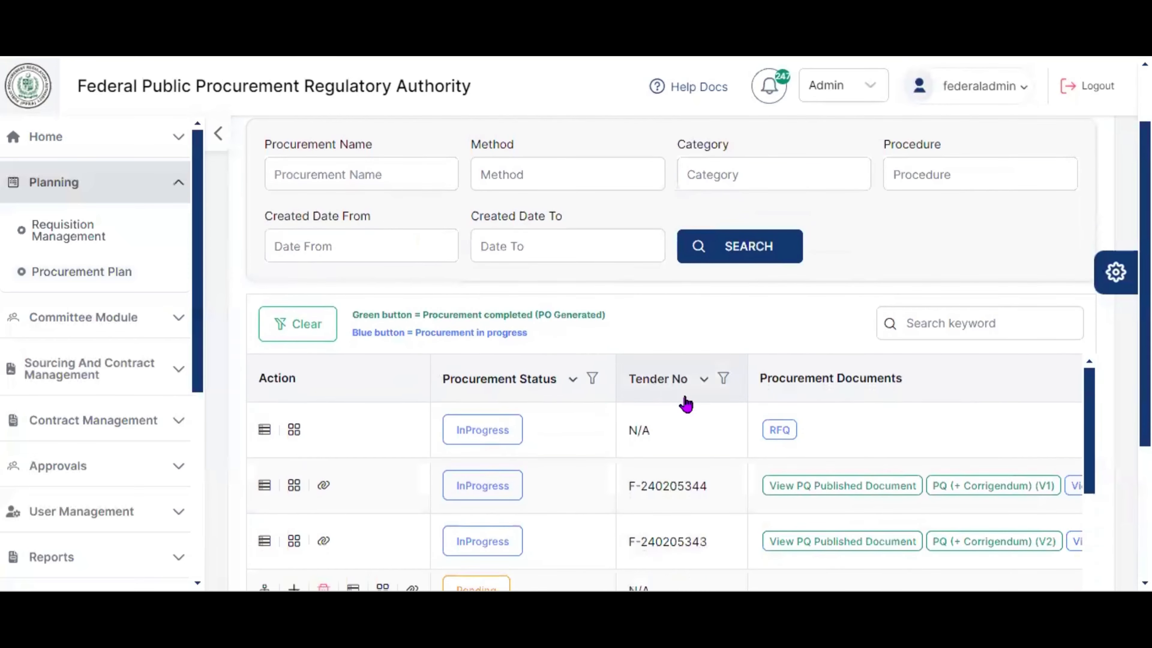
click(780, 434)
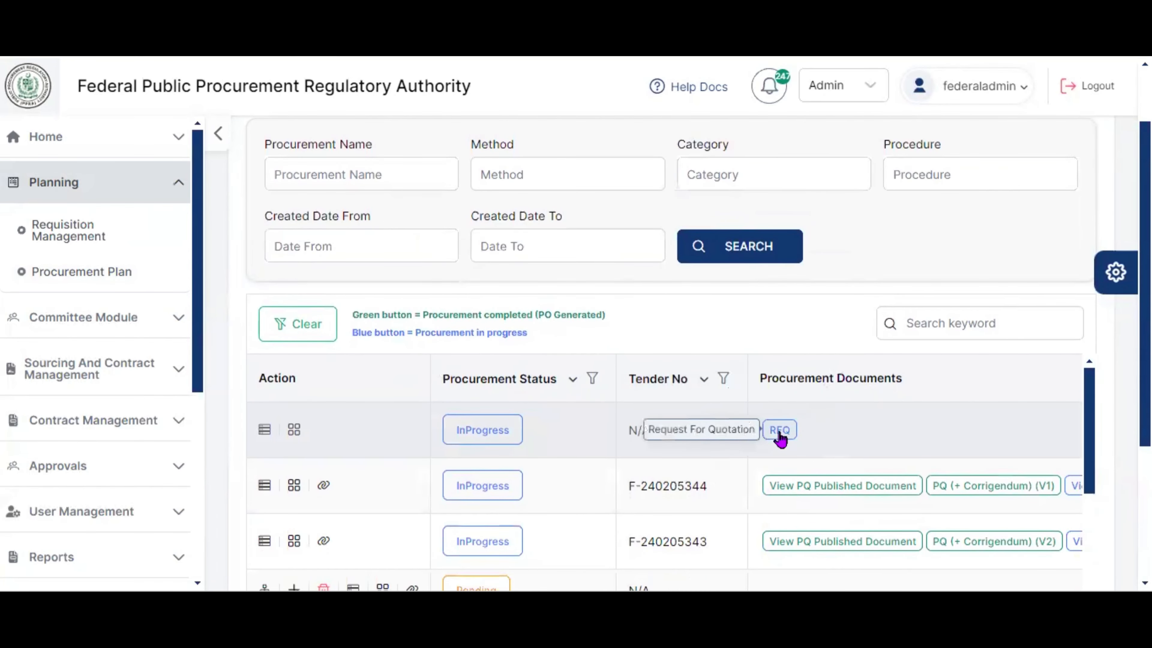
click(779, 435)
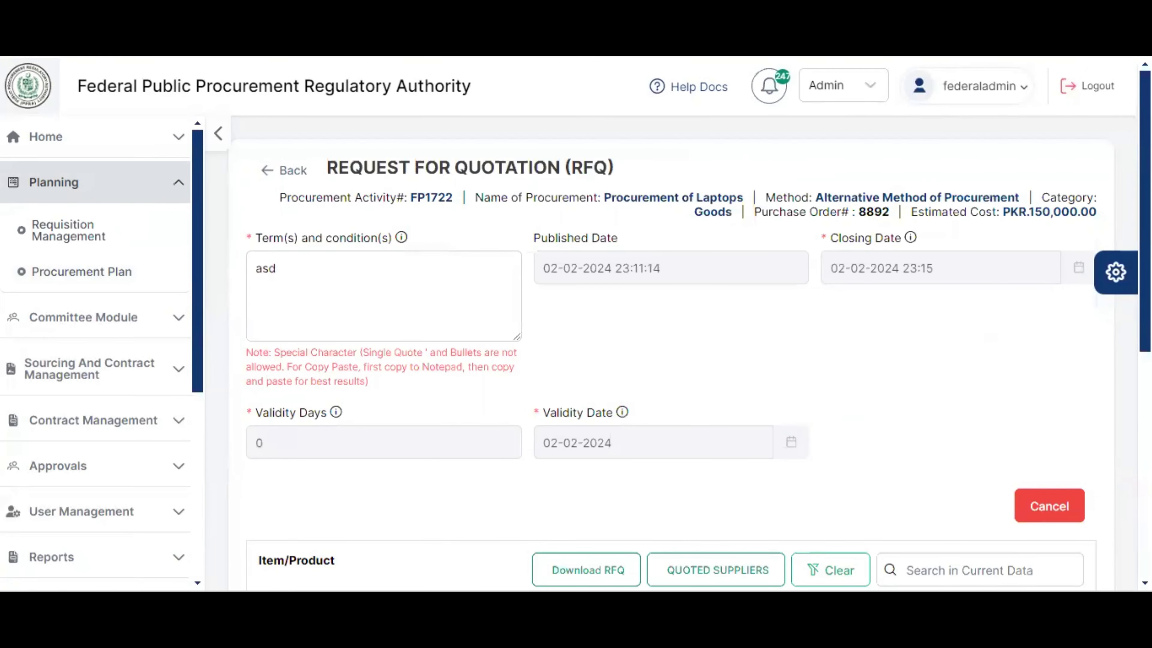
- Review the list of suppliers that quoted on the RFQ and close it
scroll(1109, 333, down, 5)
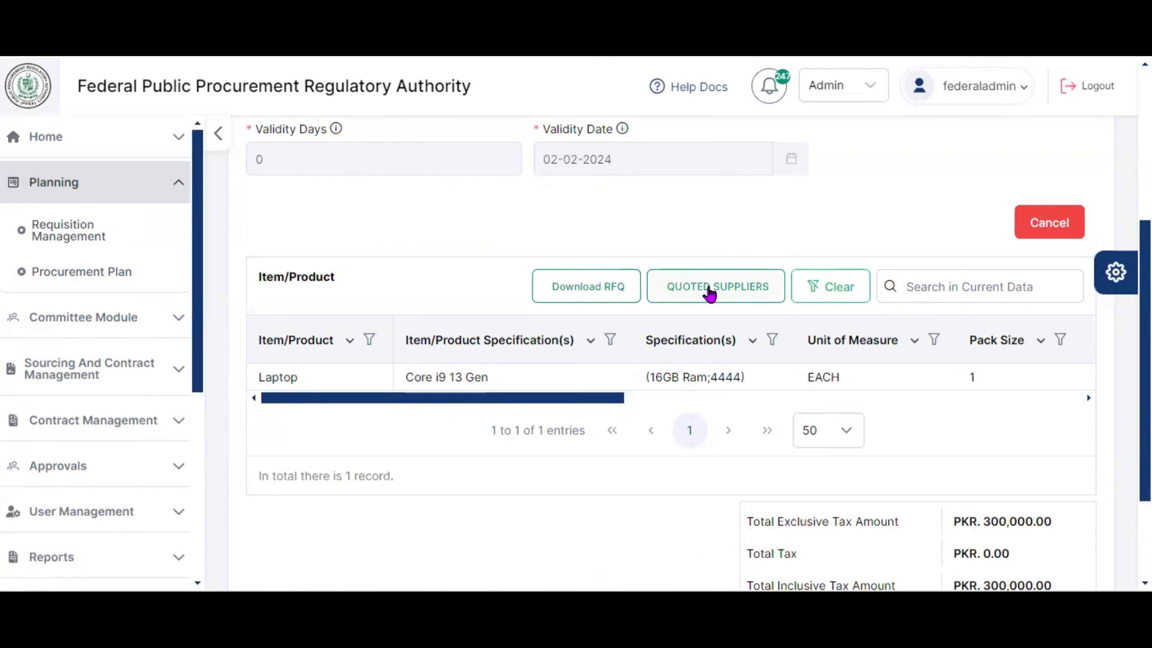
click(710, 293)
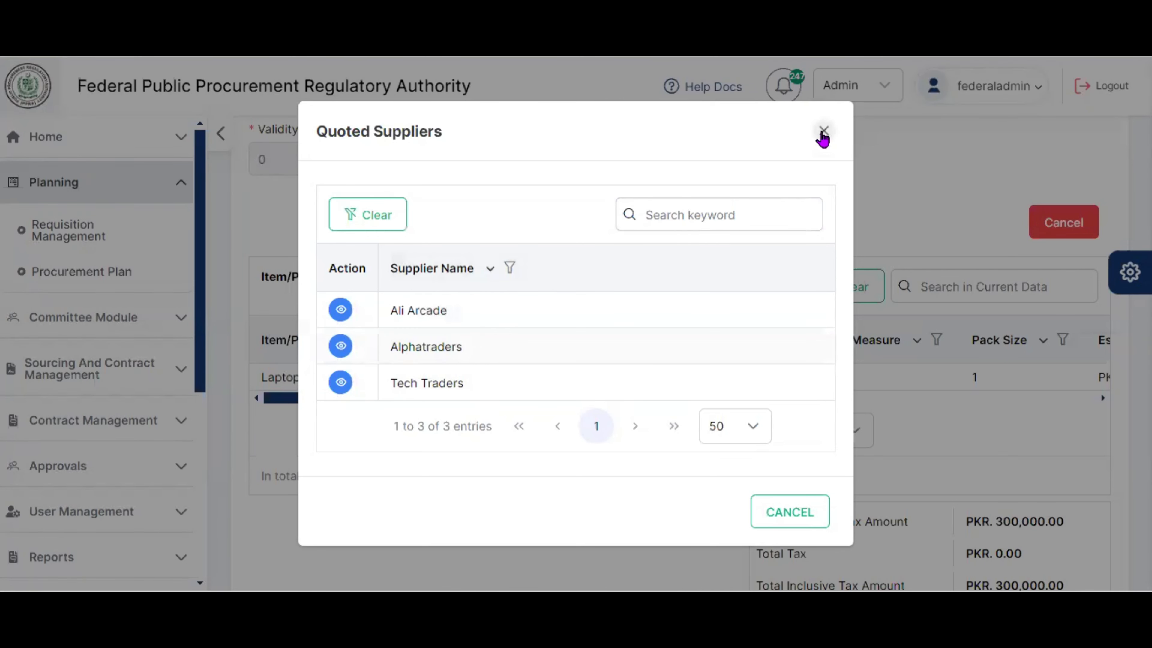
click(821, 135)
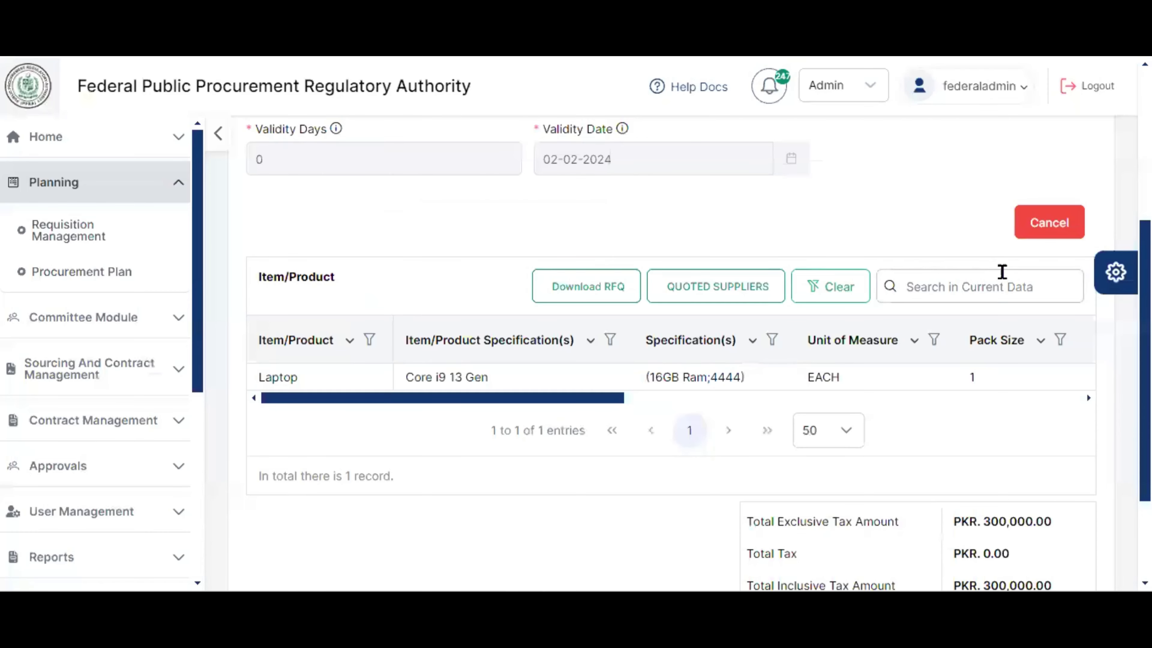
- Open the RFQ's quoted prices and examine the columns of the suppliers' laptop quotations
click(1001, 272)
scroll(1086, 322, down, 3)
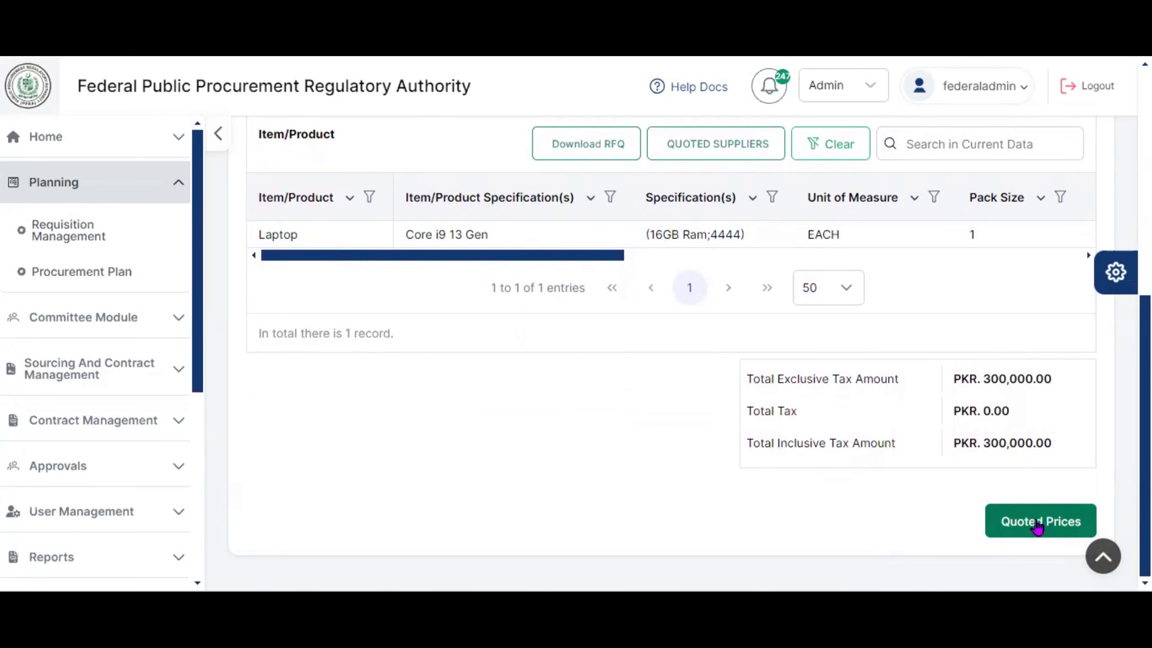
click(1039, 523)
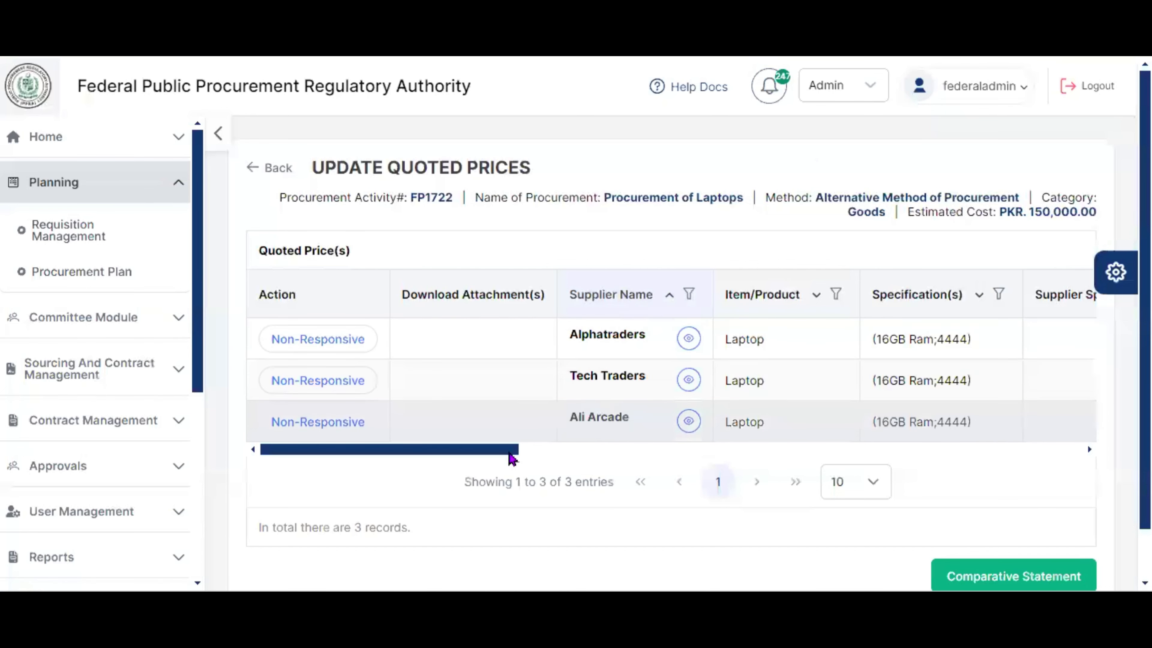
drag(496, 456, 598, 439)
drag(637, 440, 484, 466)
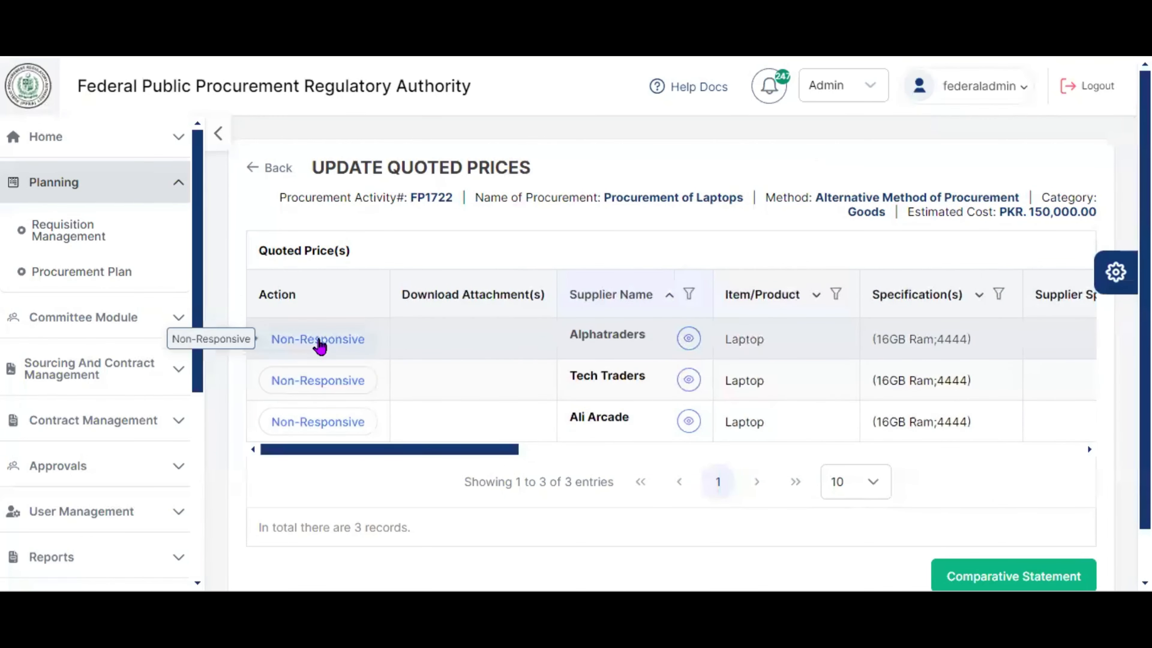
- Bring up the non-responsive confirmation for Alphatraders, dismiss it, and view that supplier's profile
click(320, 345)
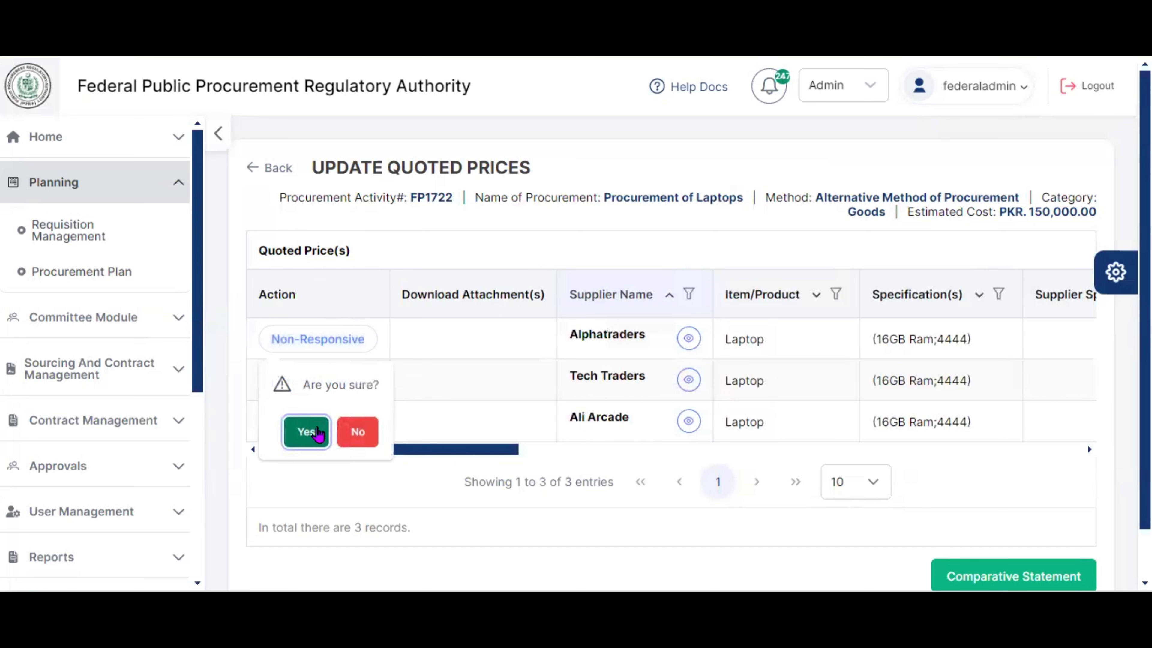
click(427, 330)
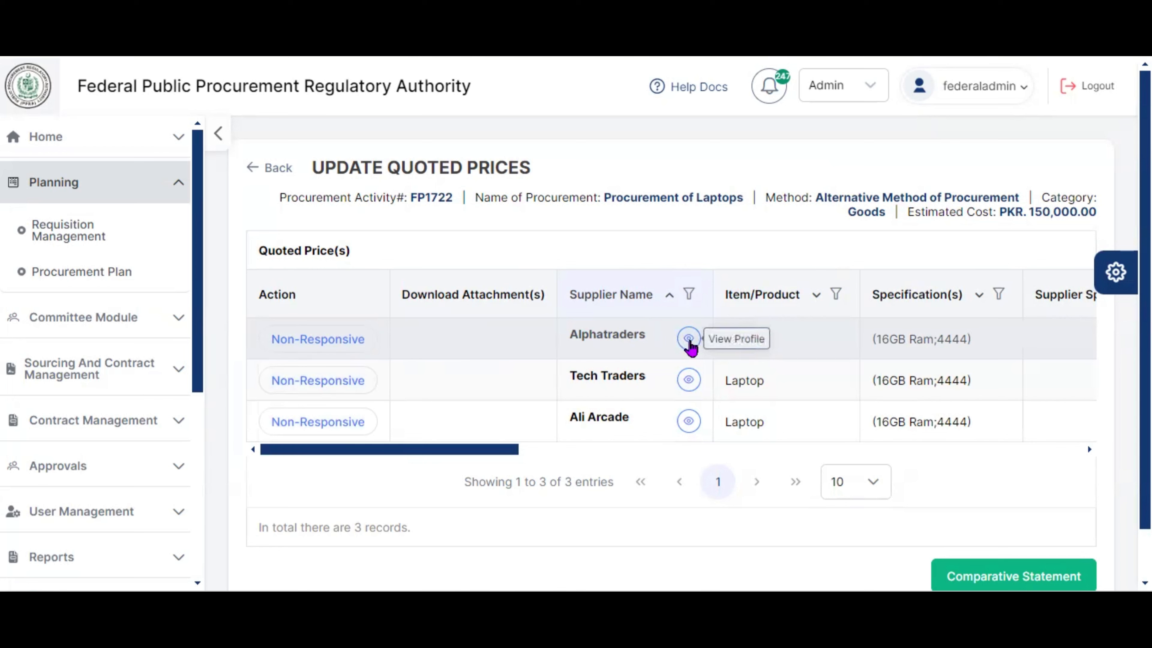
click(688, 341)
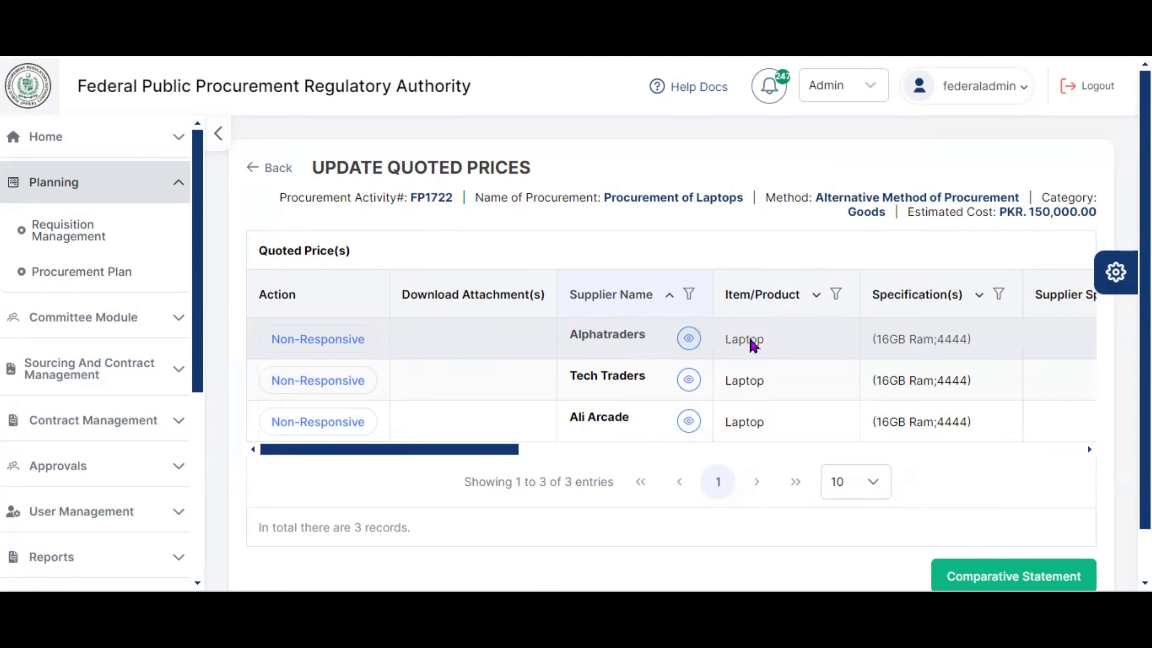
- Open the comparative statement, compare the suppliers' total tax-inclusive amounts, and close the comparison
scroll(1039, 363, down, 1)
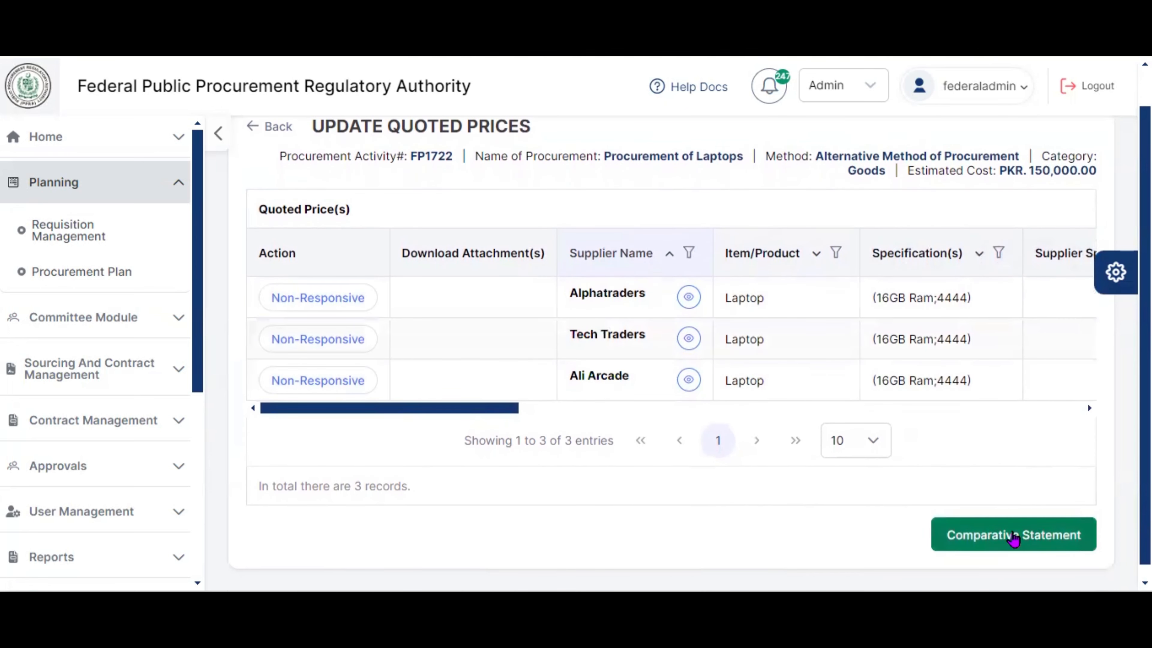
click(1014, 537)
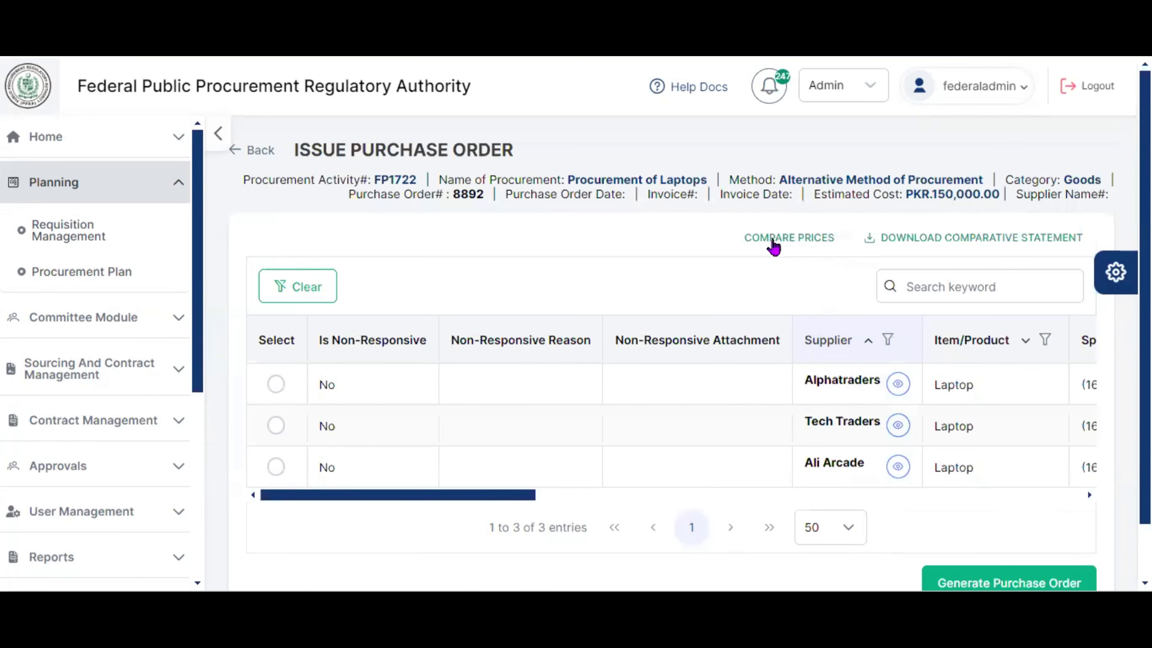
click(792, 242)
click(789, 240)
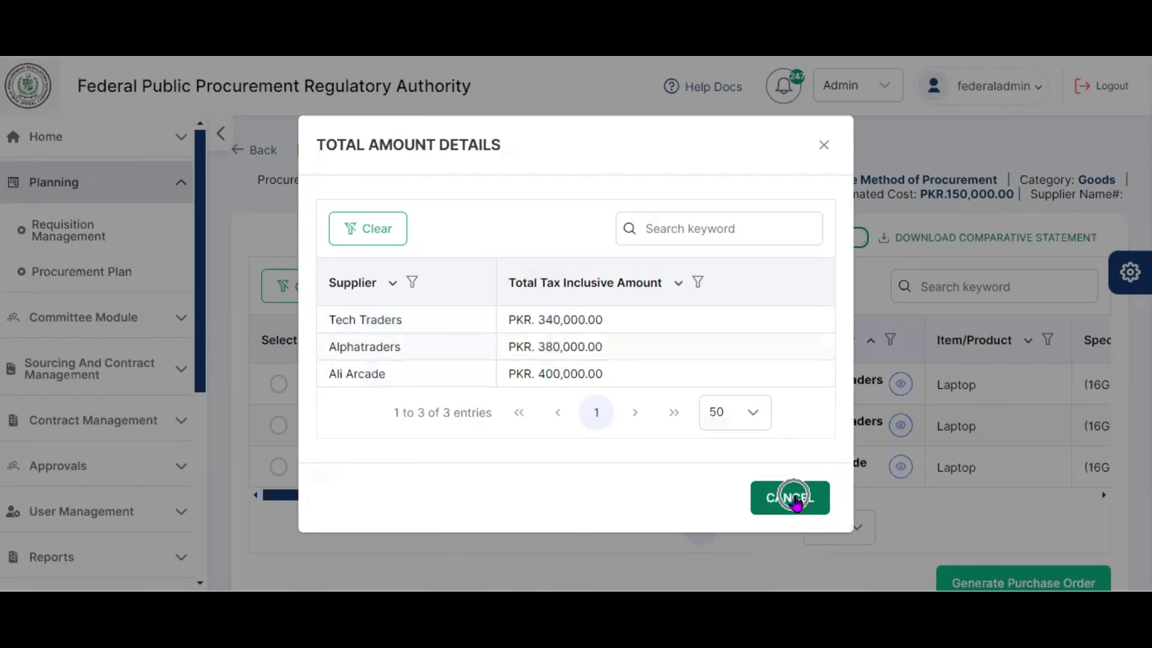
click(791, 497)
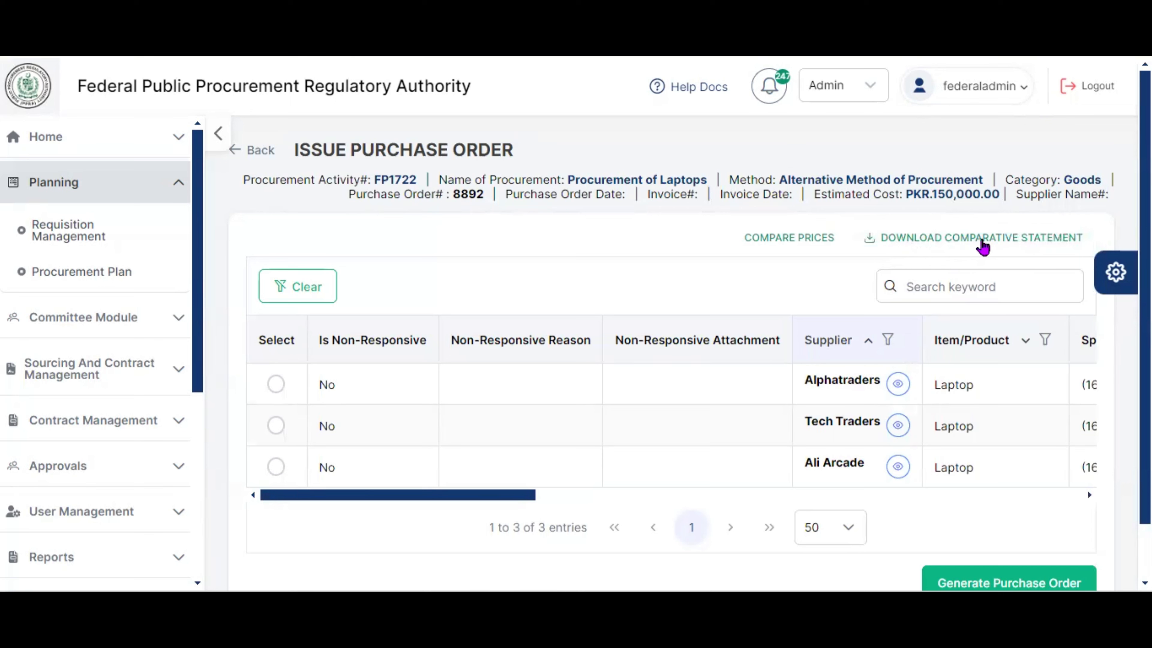
- Download the comparative statement and check the suppliers' price comparison once more
click(975, 238)
scroll(676, 364, down, 1)
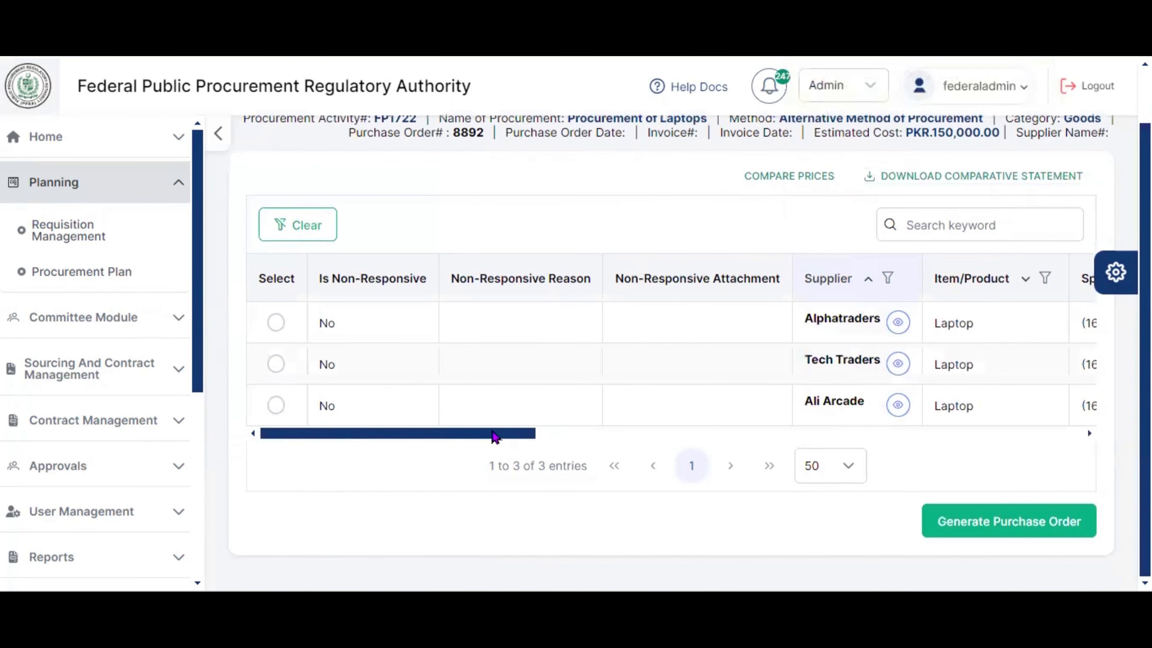
drag(495, 436, 437, 445)
click(778, 181)
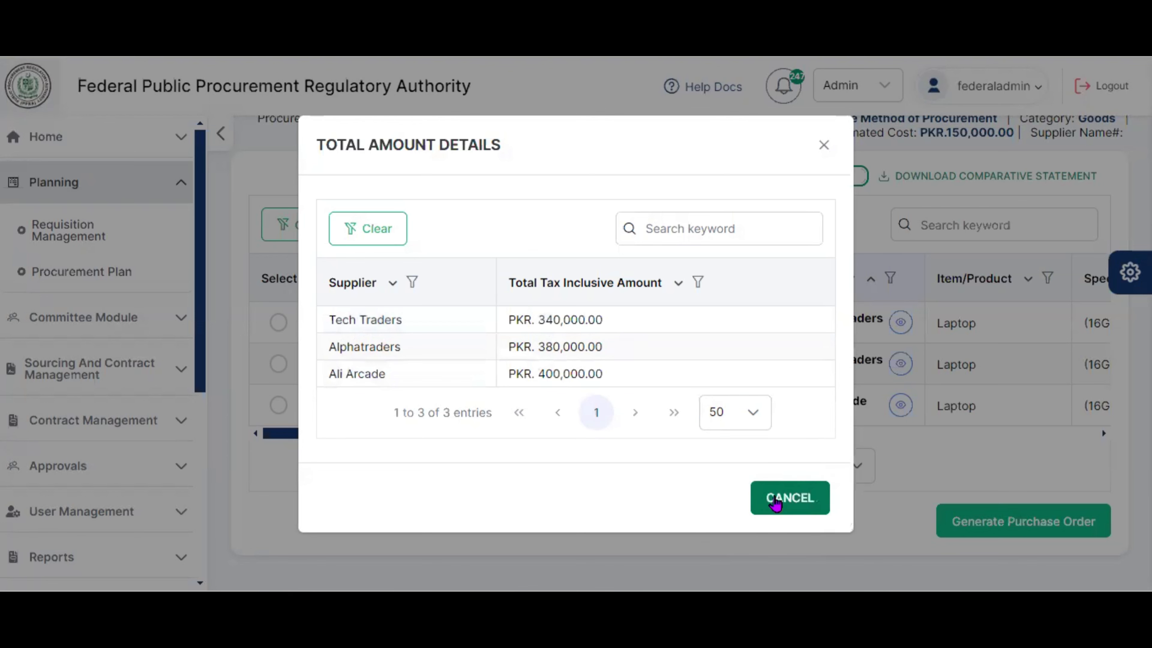
click(773, 499)
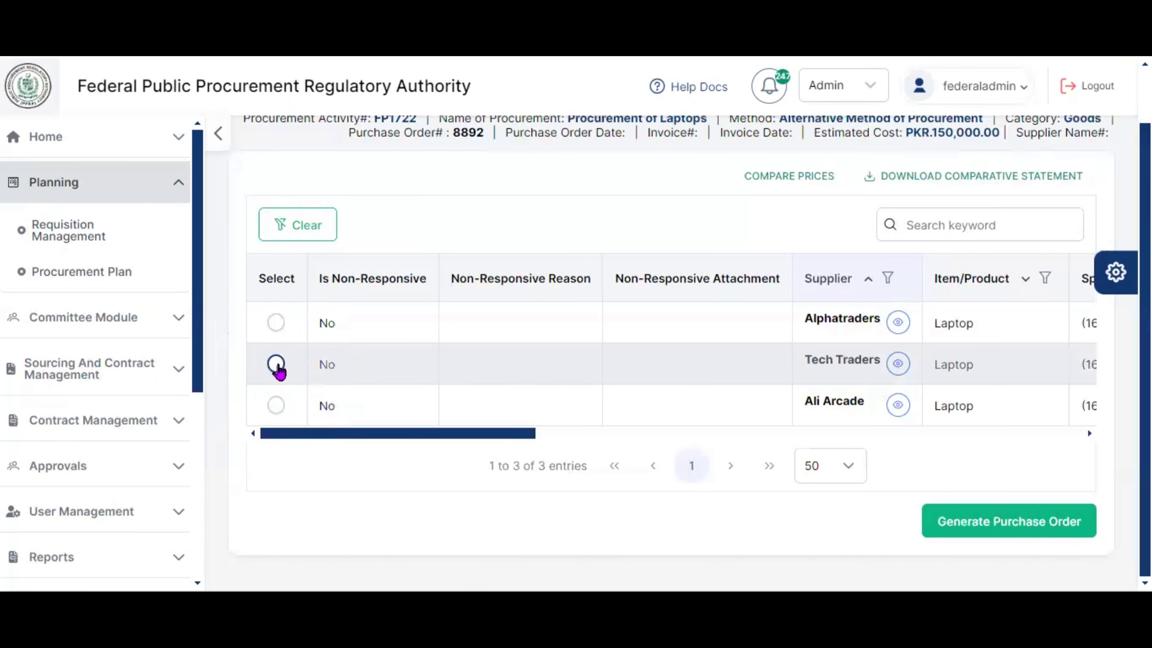
- Select Tech Traders as the supplier, generate and confirm the purchase order, and review the resulting document
click(277, 365)
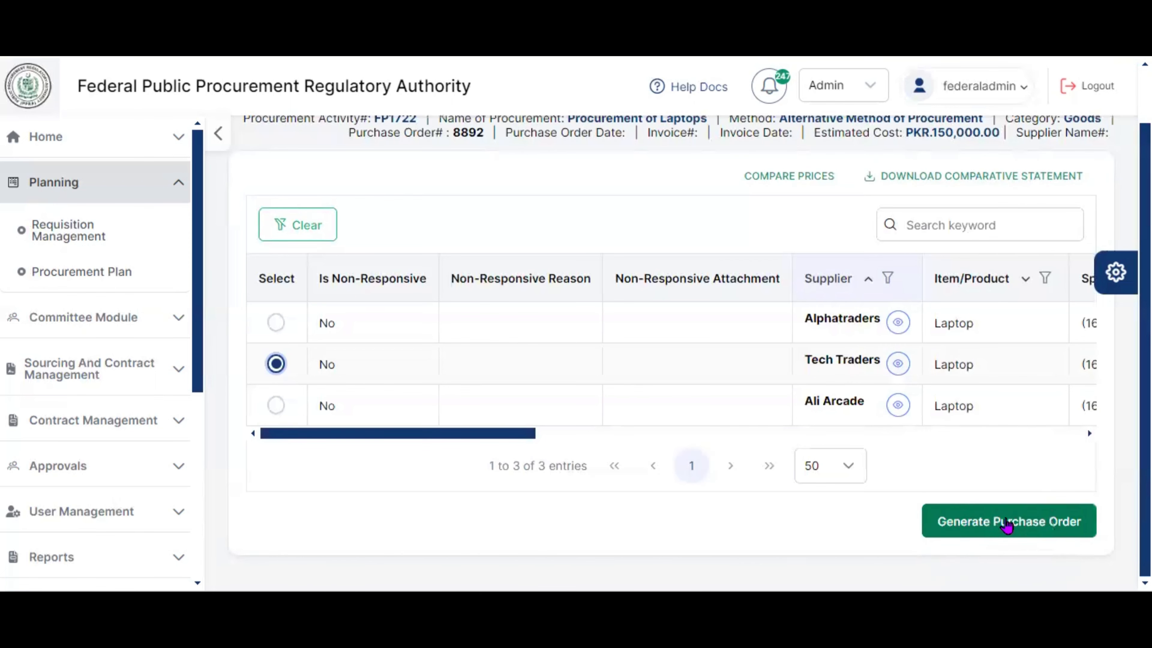
click(1005, 522)
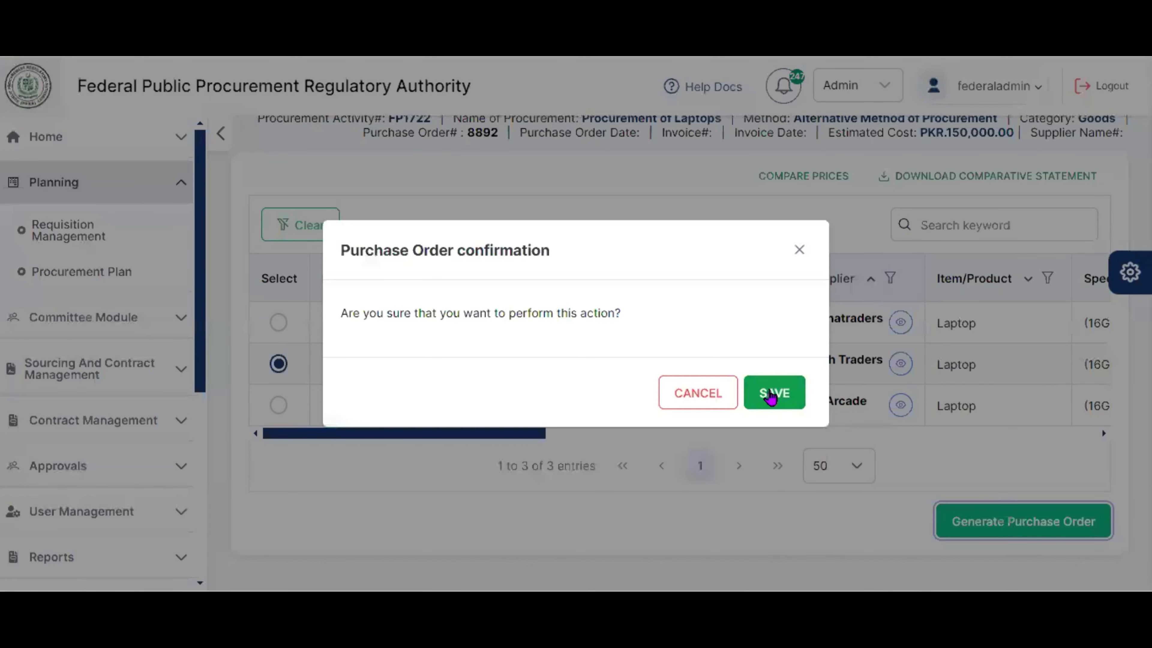
click(771, 394)
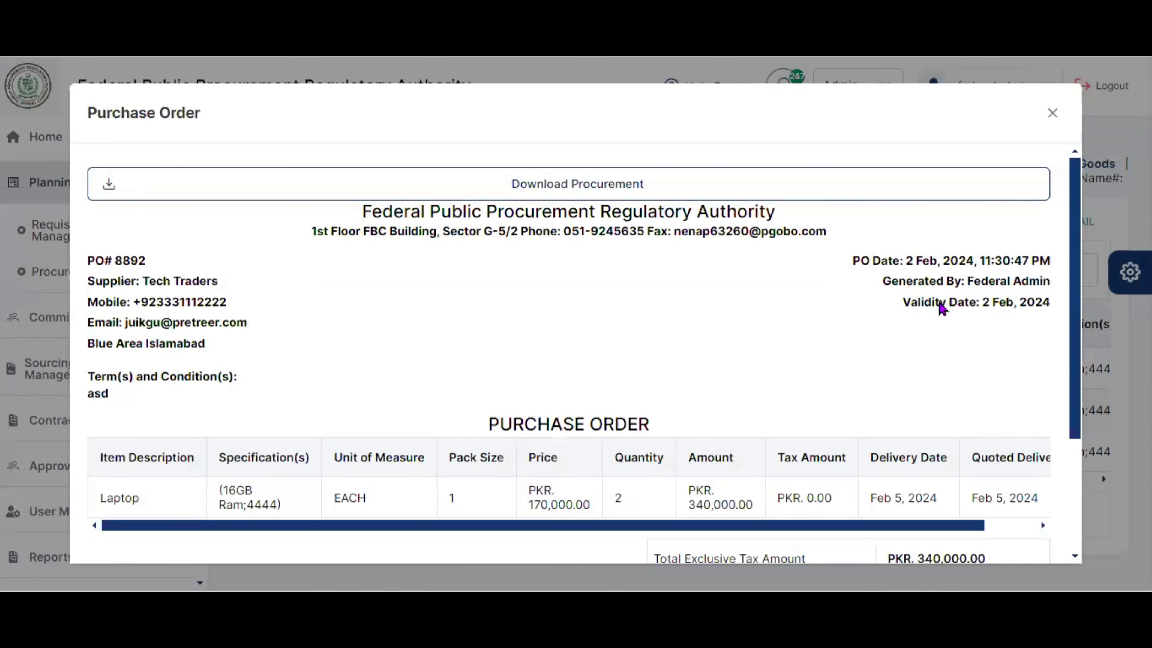
drag(1077, 215, 1088, 330)
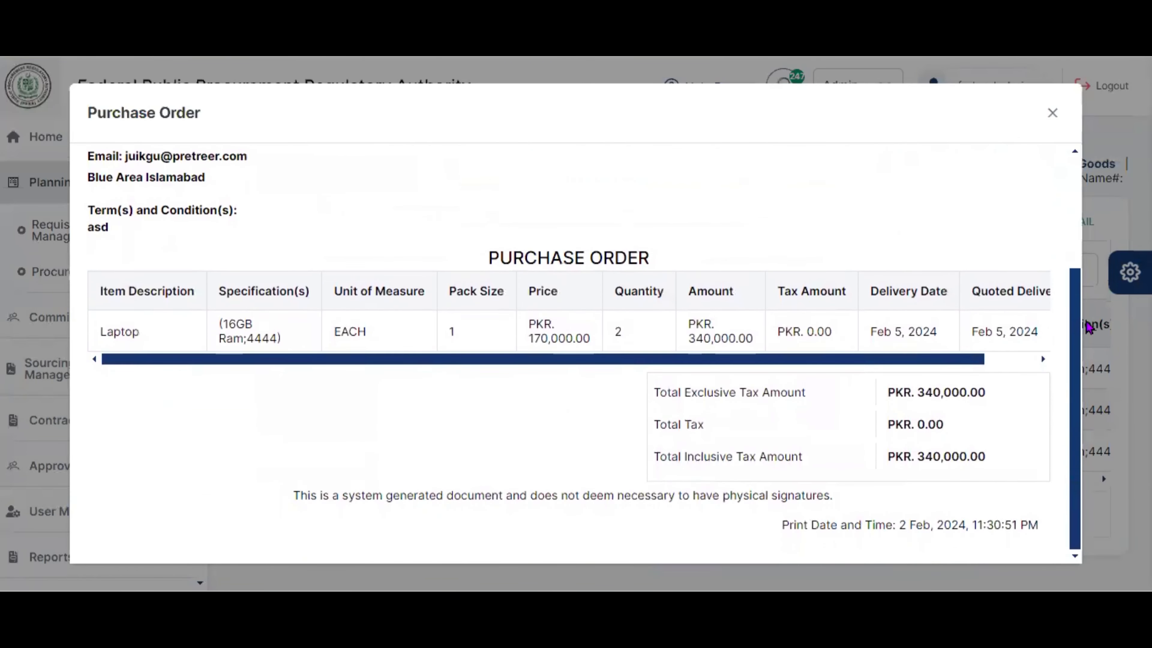